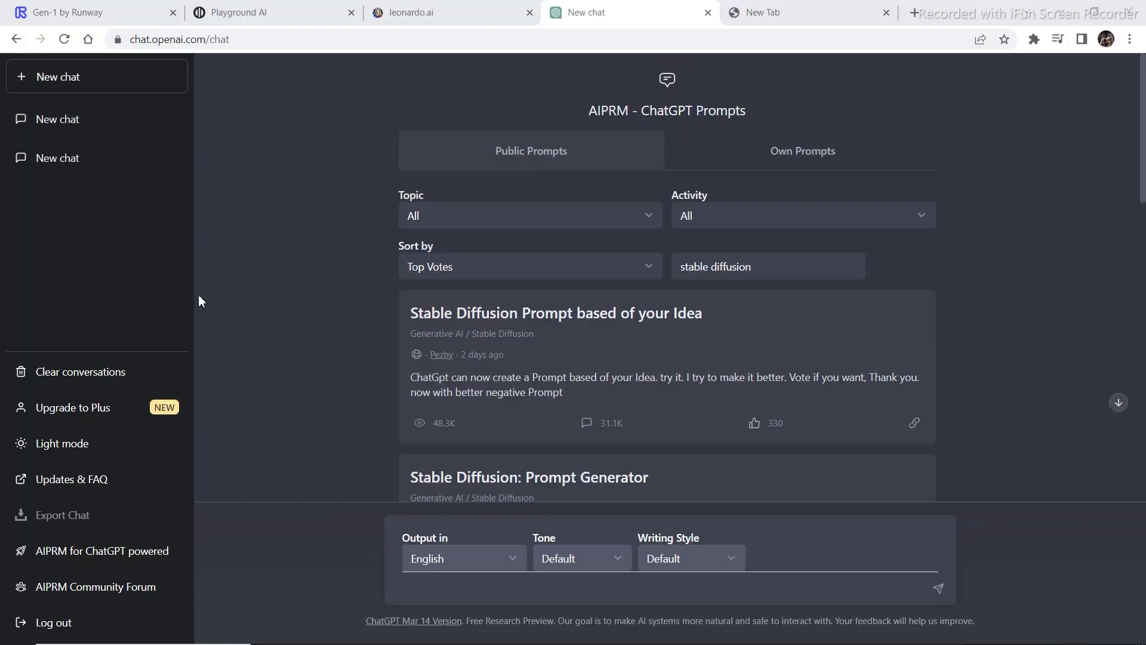
Leave the Topic filter unchanged and select the 'stable diffusion' search text for deletion.
left_click(453, 216)
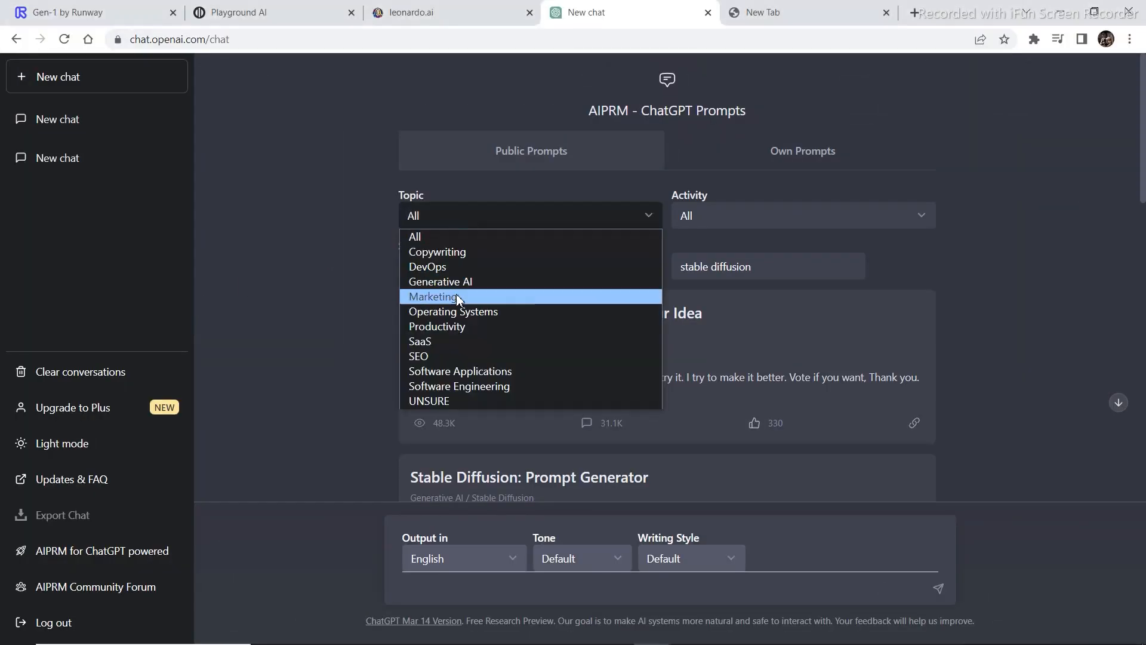
left_click(745, 266)
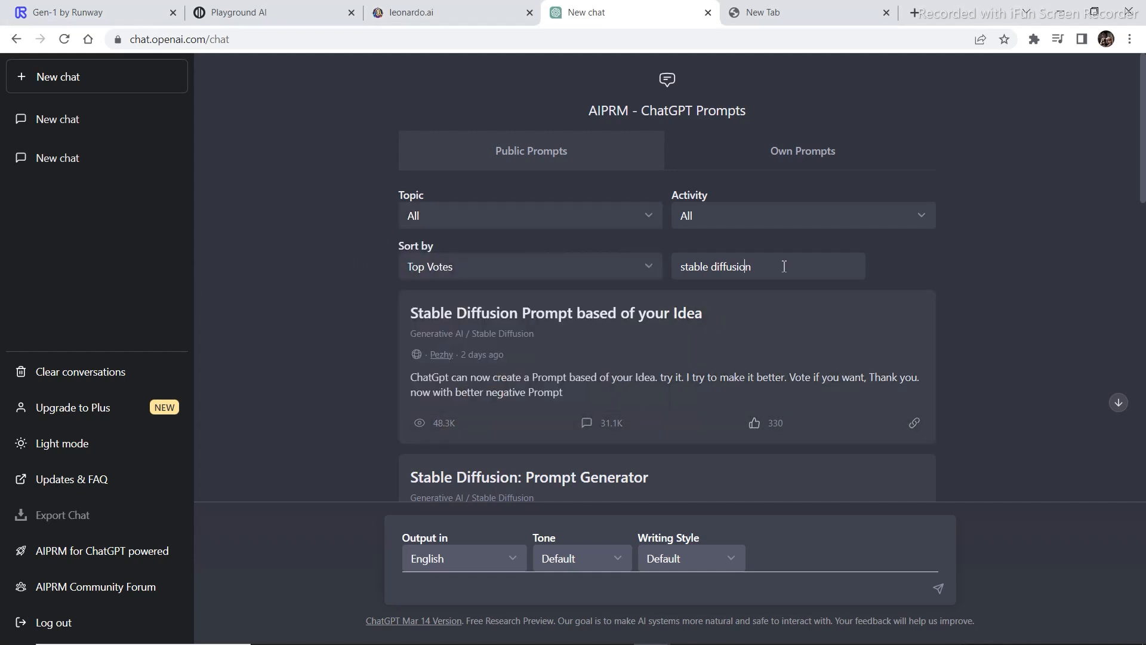
left_click_drag(784, 266, 686, 262)
type("s")
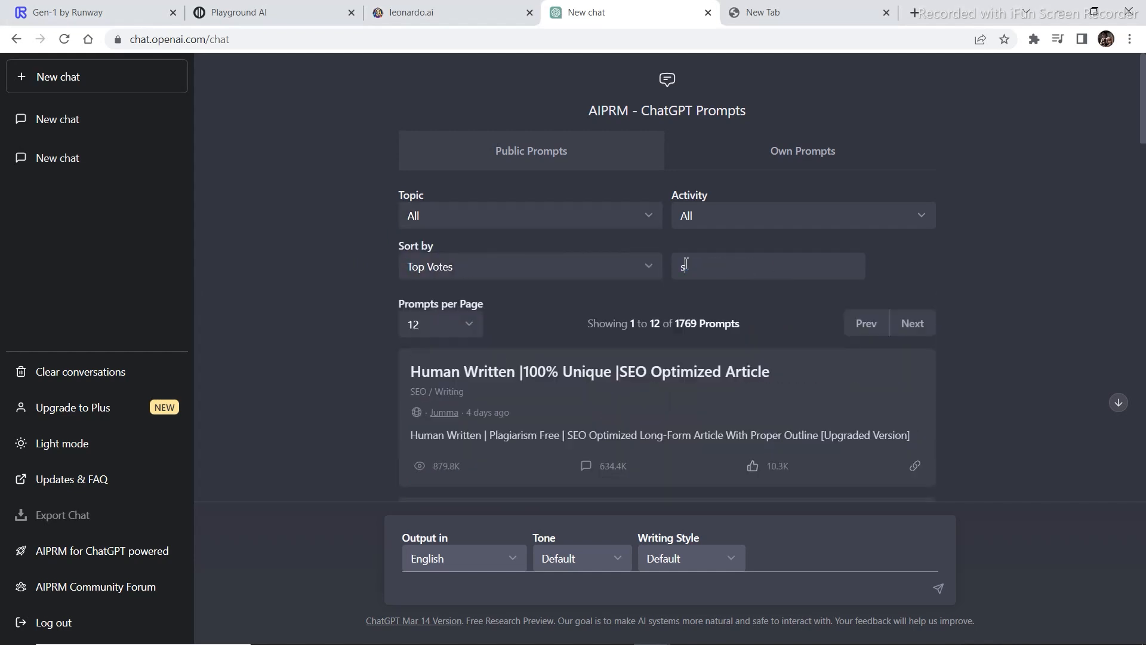
scroll(686, 262, "down", 1)
scroll(685, 262, "down", 3)
scroll(686, 262, "down", 2)
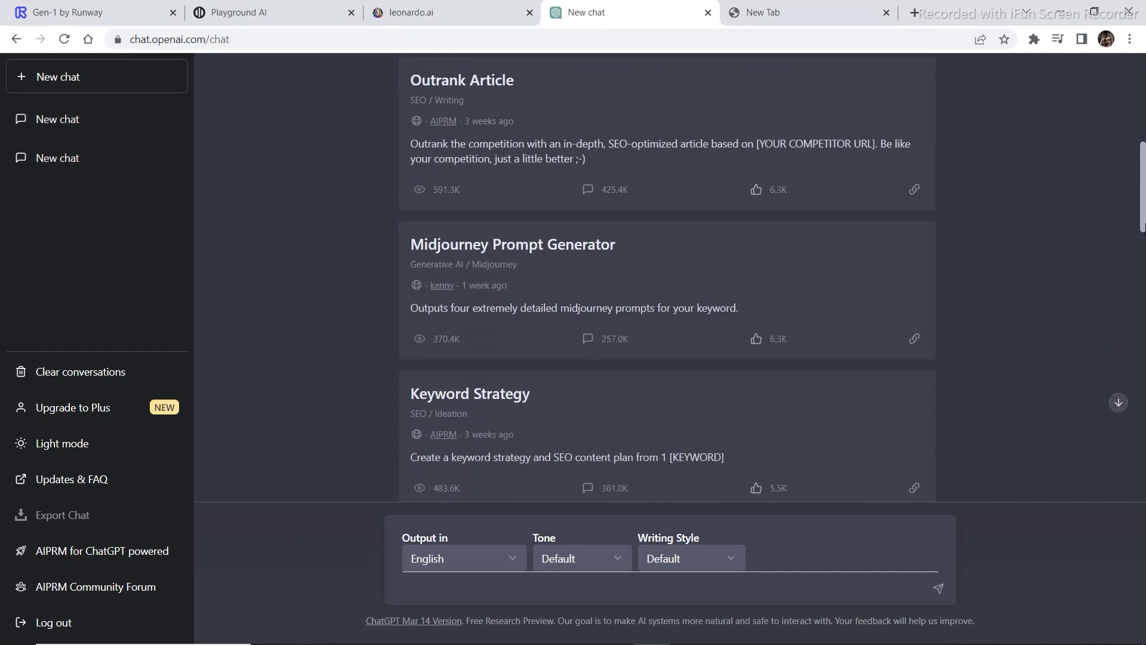
scroll(686, 262, "down", 2)
scroll(685, 262, "down", 2)
scroll(686, 262, "down", 2)
scroll(686, 262, "down", 1)
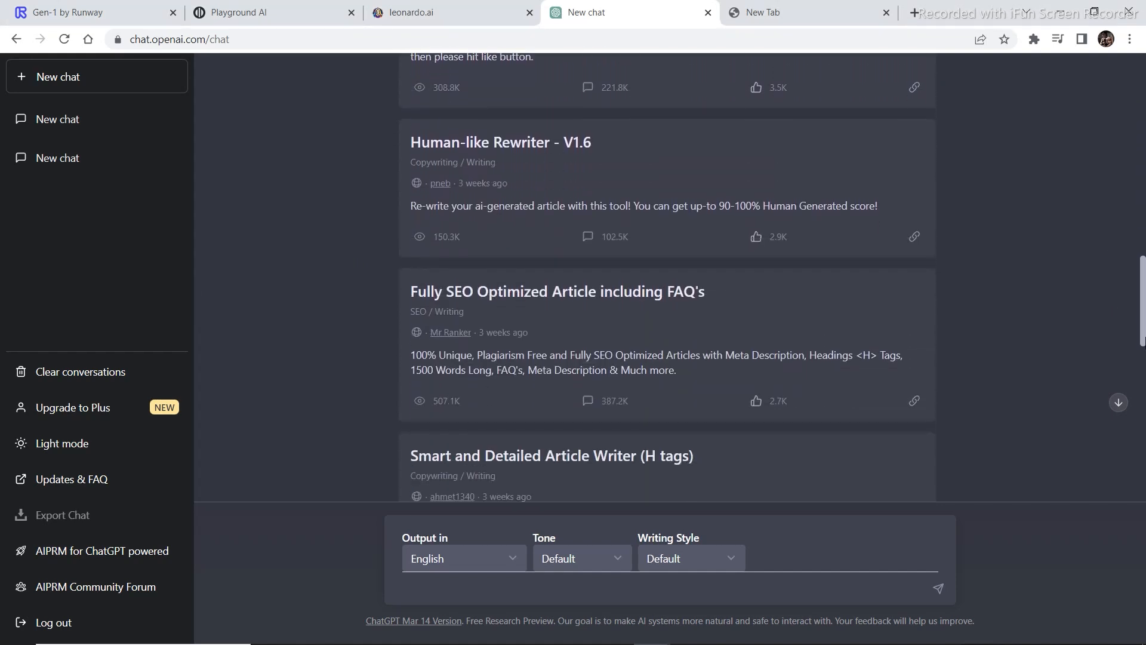
scroll(686, 263, "down", 1)
scroll(686, 262, "down", 1)
scroll(687, 262, "down", 2)
scroll(686, 262, "down", 1)
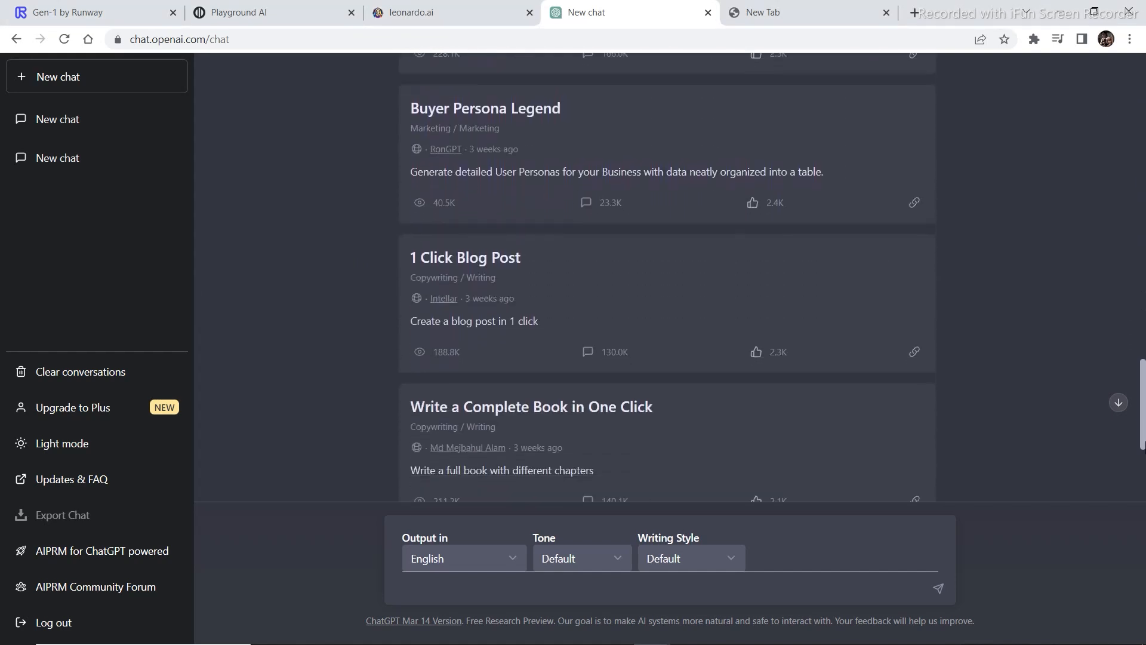
scroll(687, 262, "down", 1)
scroll(686, 262, "down", 2)
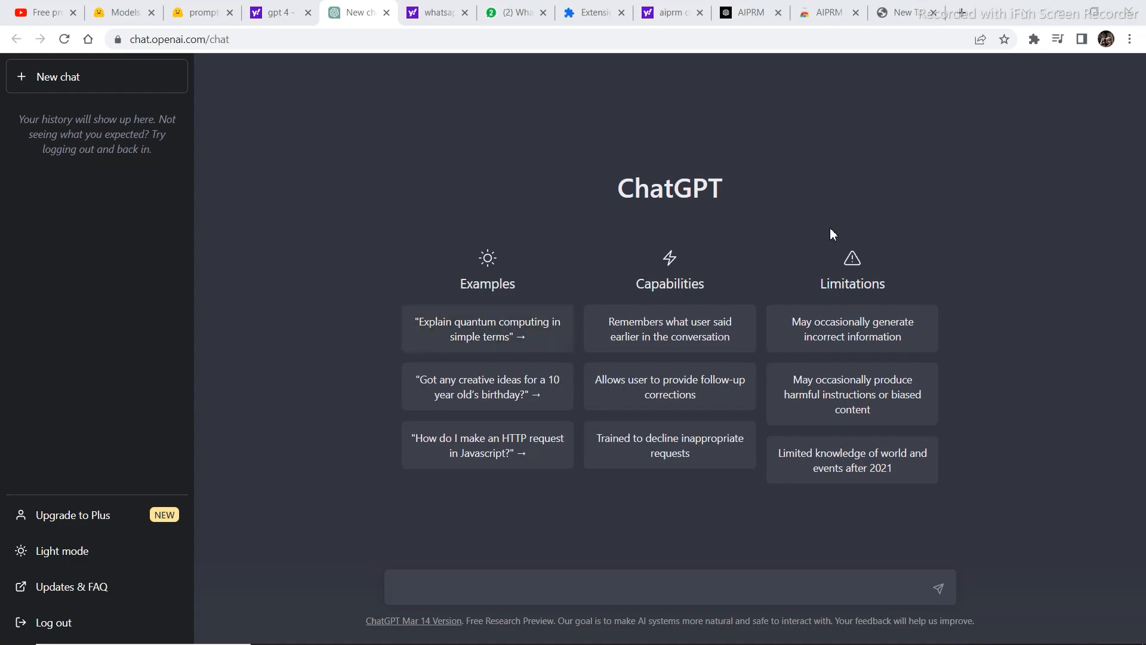
Install AIPRM for ChatGPT from its store page, continuing past the warning and approving access.
left_click(904, 12)
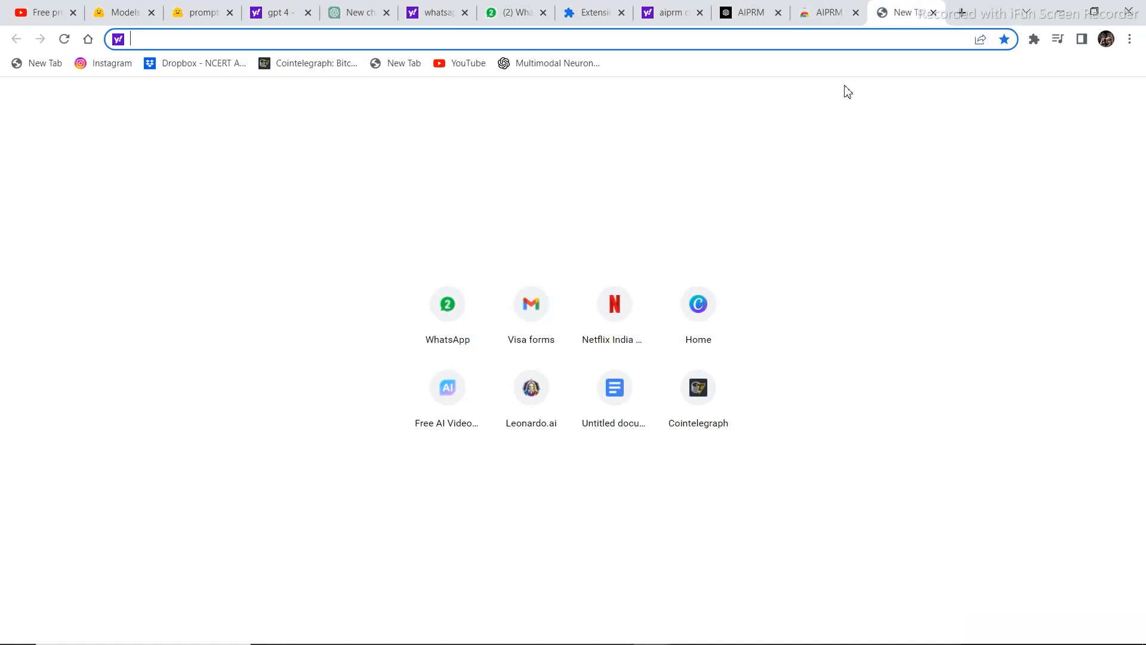
left_click(819, 24)
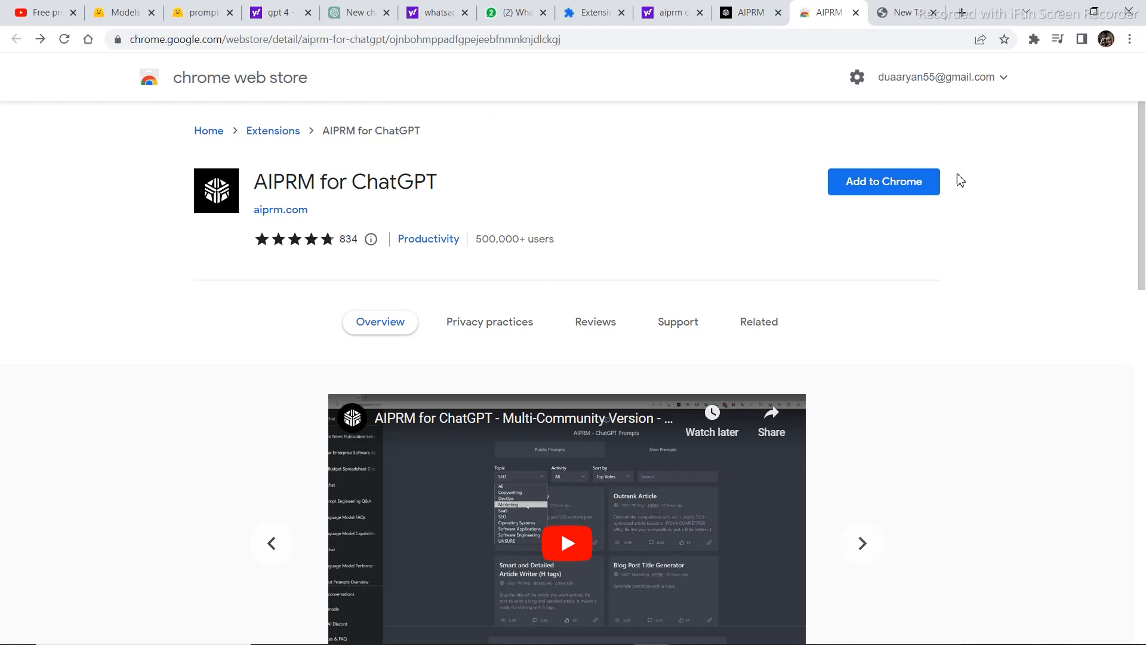
left_click(884, 184)
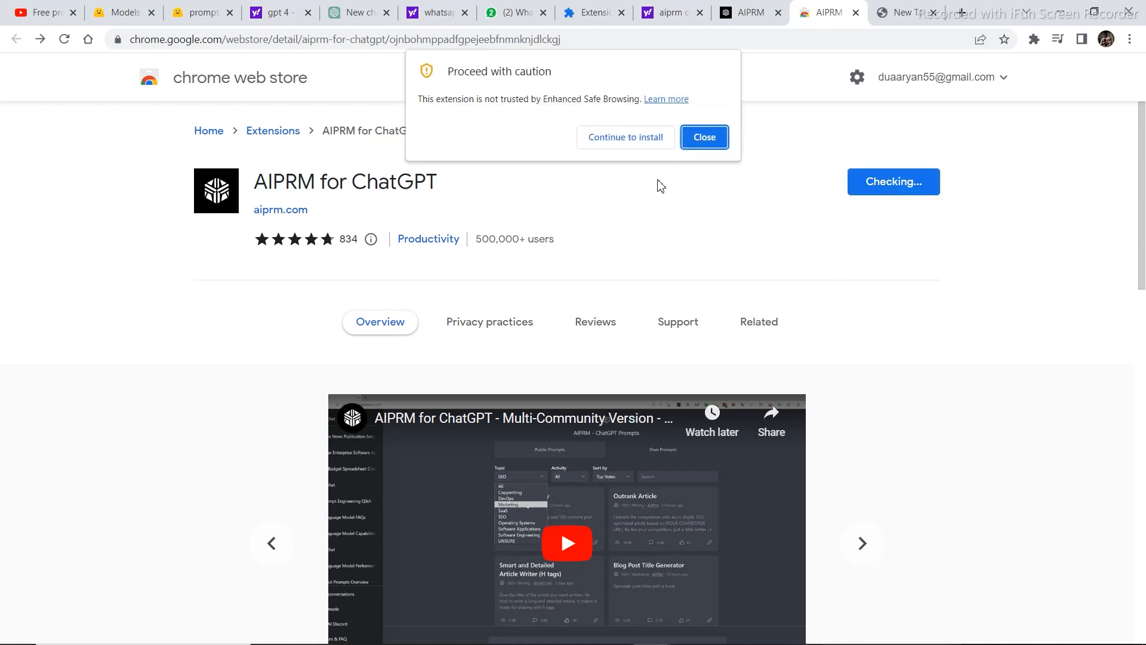
left_click(644, 137)
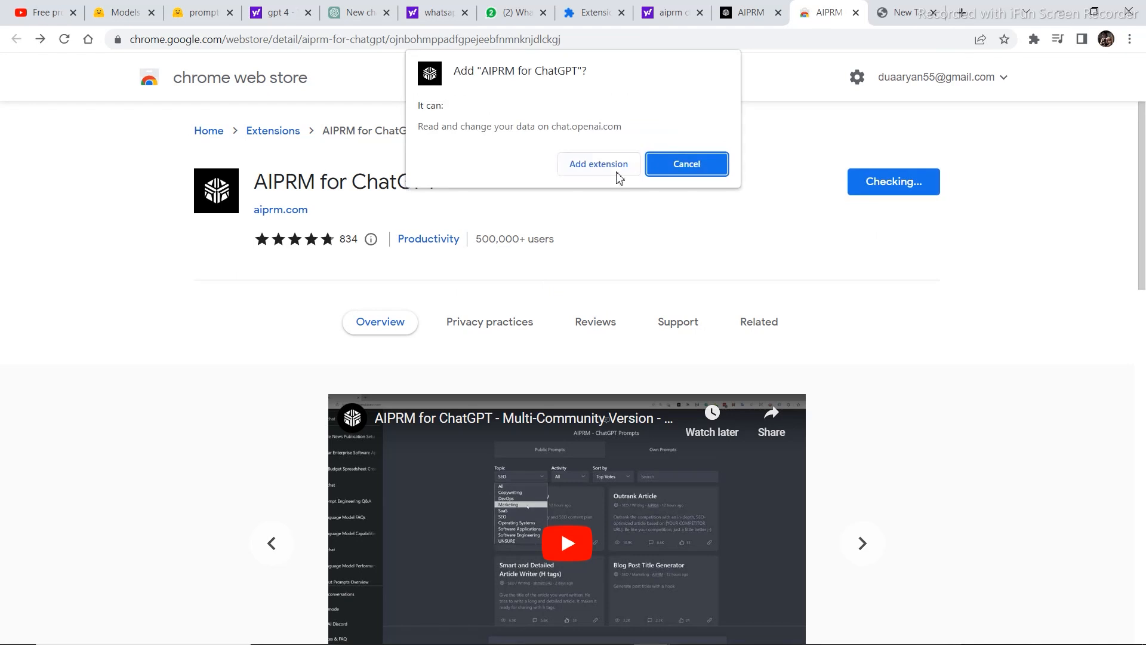
left_click(598, 163)
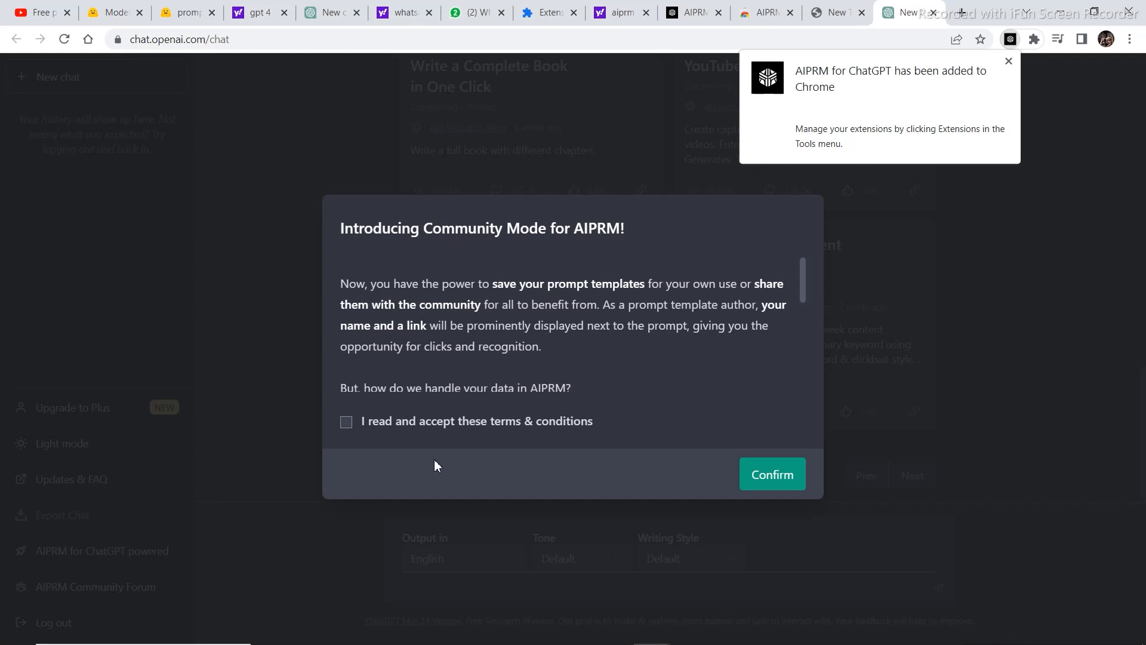
Accept and confirm the AIPRM community terms, then reach the Topic list to pick Copywriting.
left_click(347, 422)
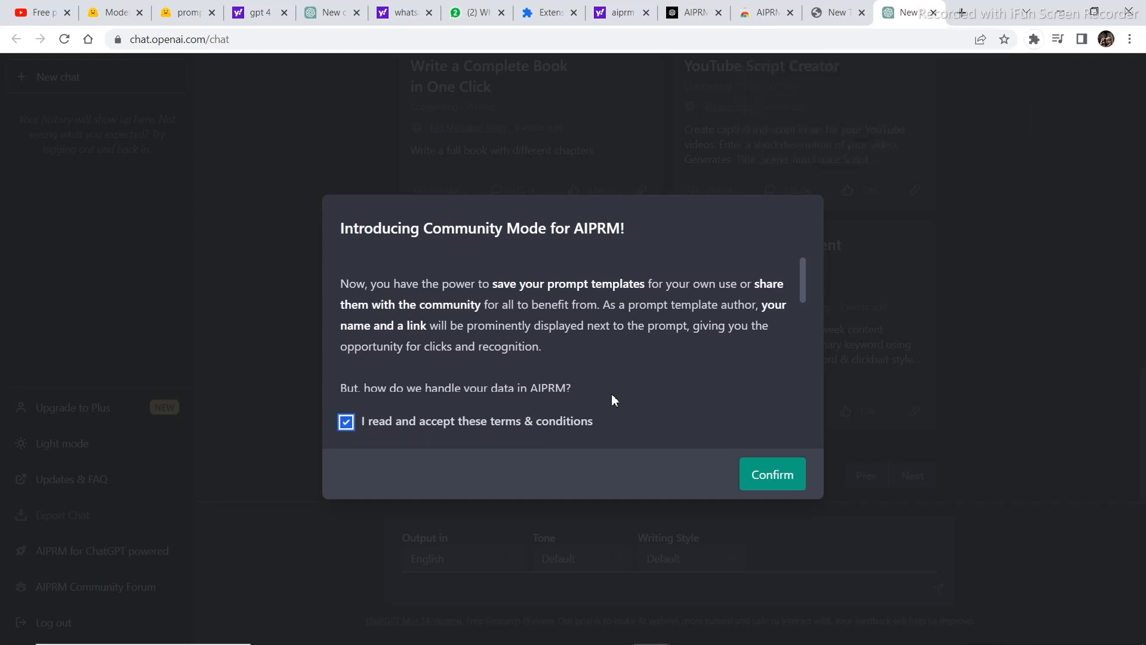
left_click(770, 475)
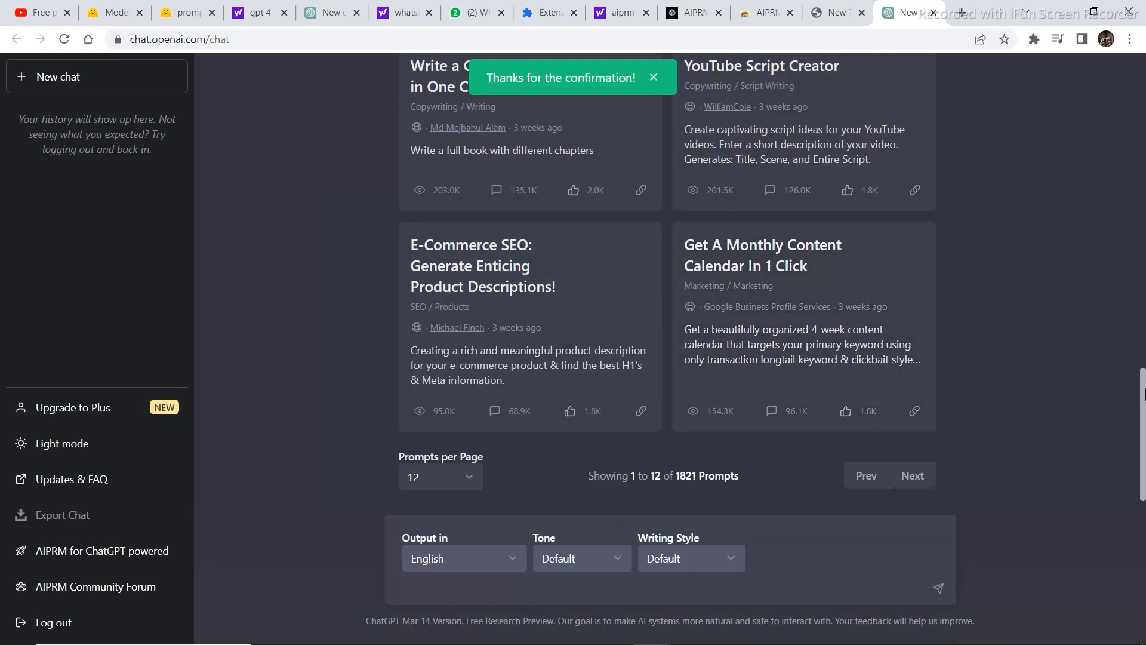
left_click_drag(1142, 391, 1143, 157)
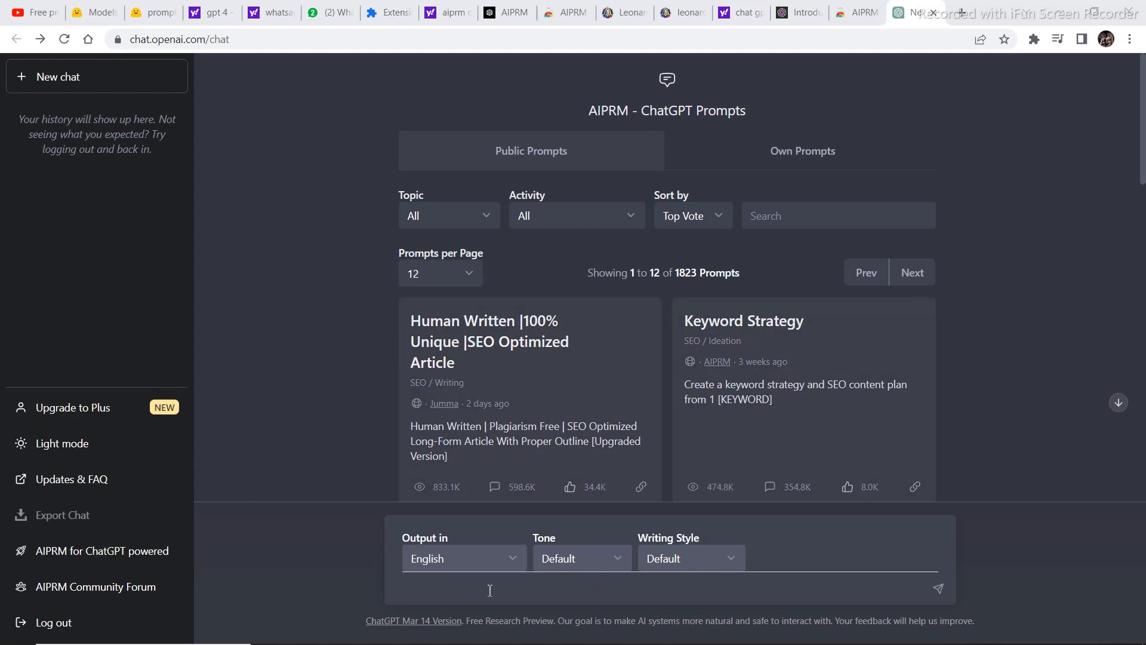
left_click(490, 590)
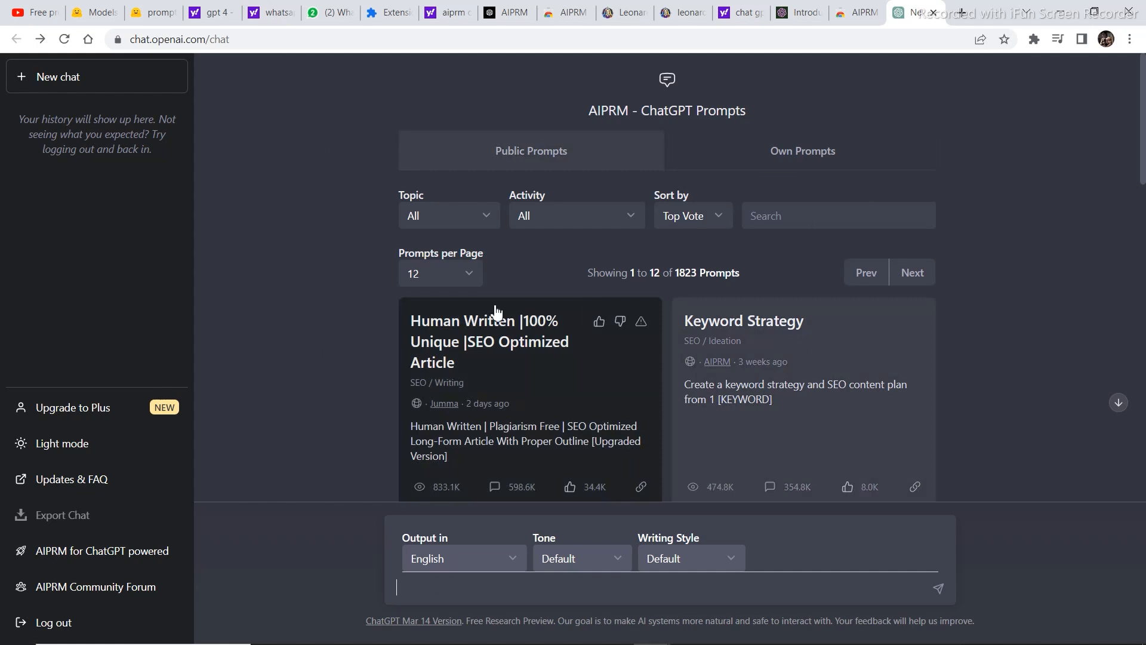
mouse_move(530, 394)
left_click(428, 220)
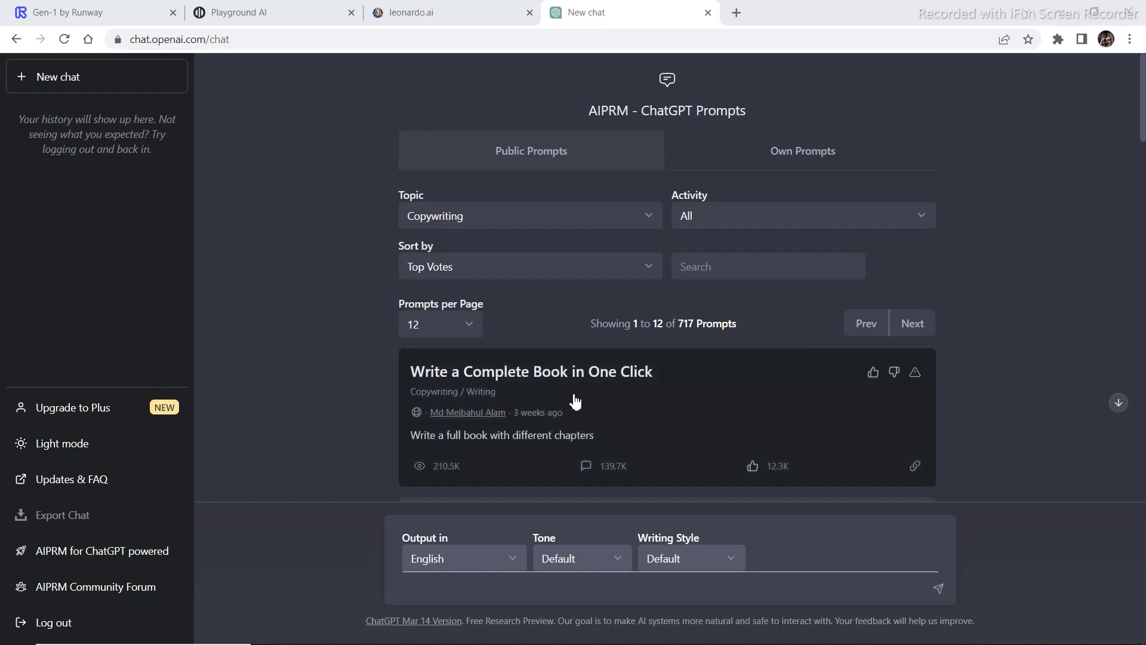
Run 'Write a Complete Book in One Click' with the pasted society, slavery and matrix topic.
left_click(460, 382)
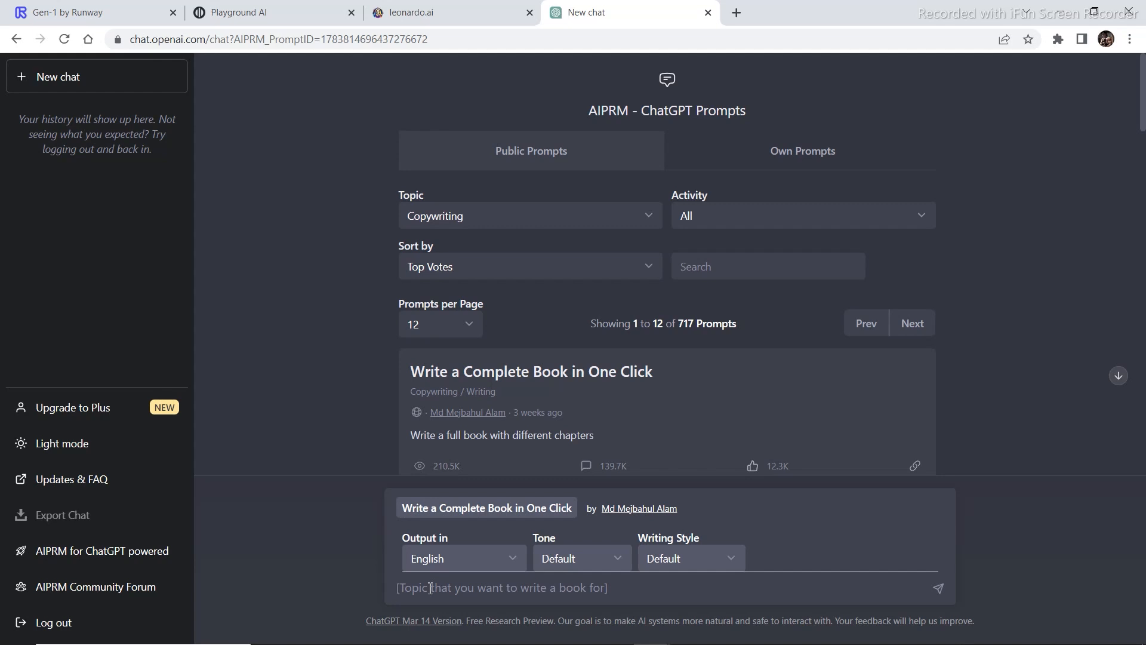
left_click(431, 588)
type("write a book on the current condition of society , slavery , the matrix and how the system is rigges")
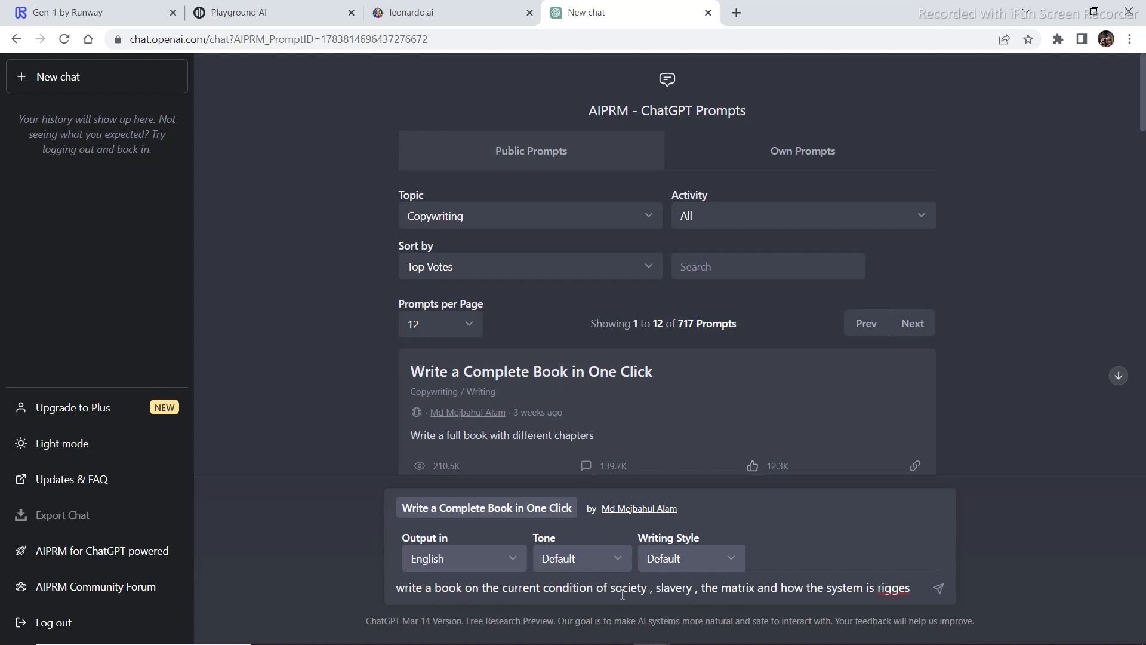
left_click(939, 591)
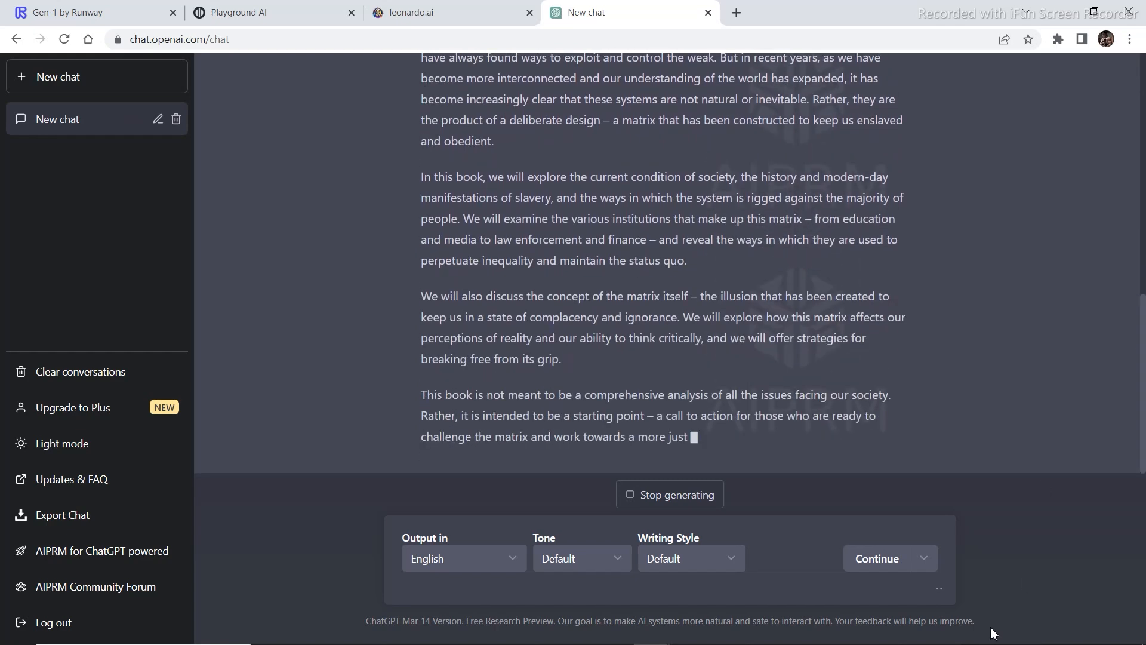
scroll(1118, 268, "up", 8)
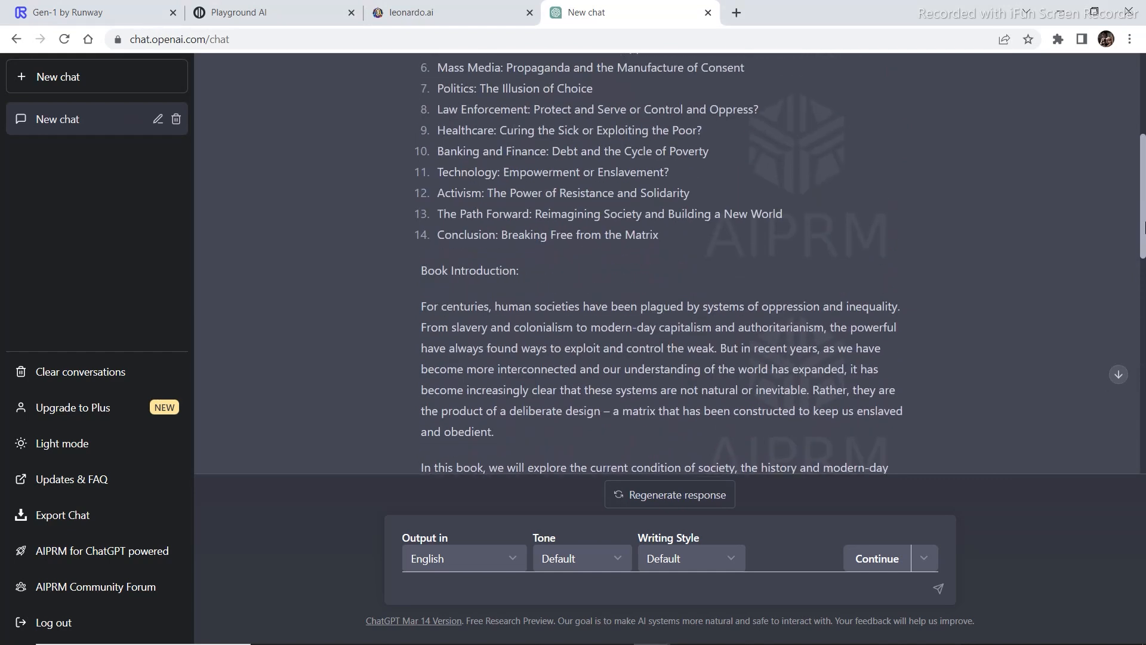
left_click_drag(1142, 228, 1142, 442)
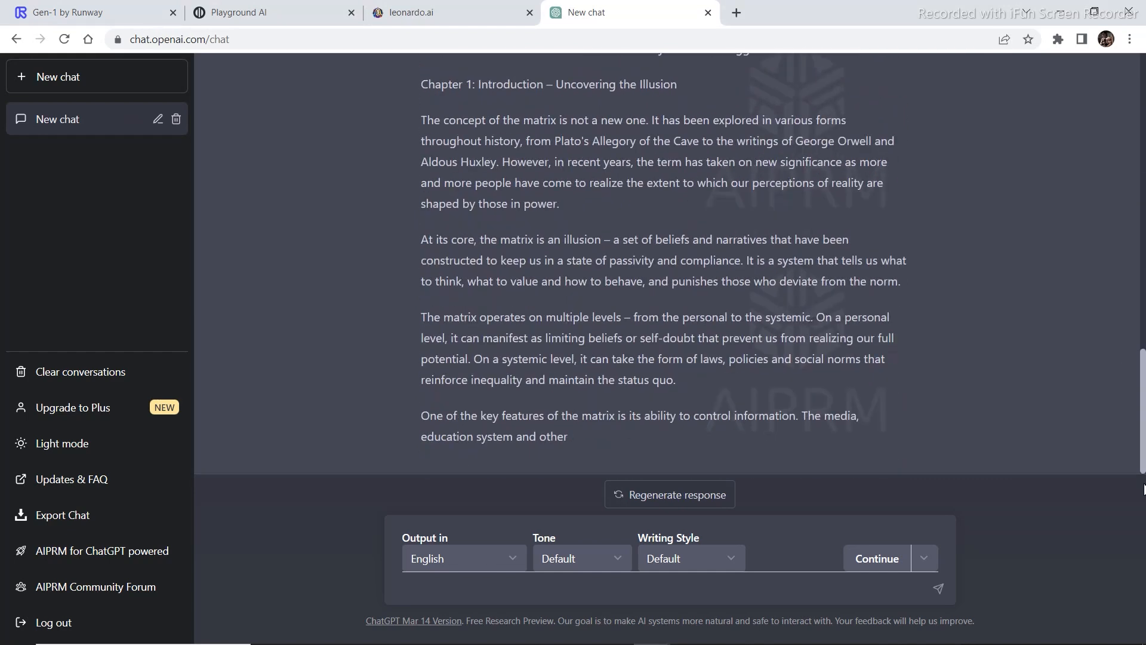
Continue the generated book from its introduction into Chapter 1.
left_click(876, 558)
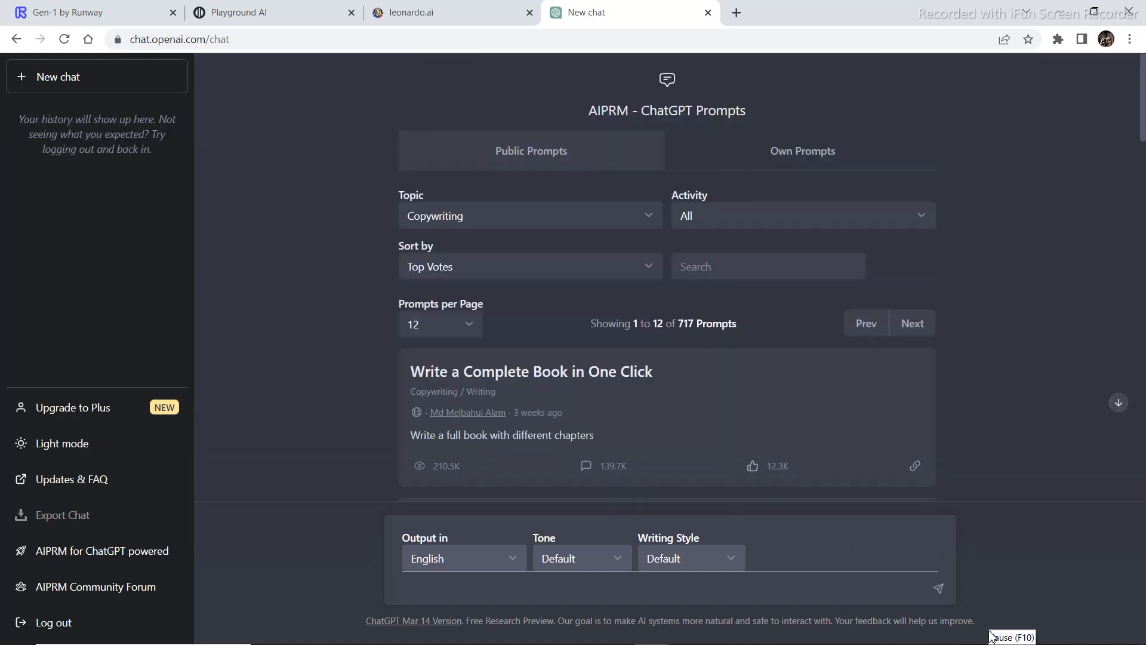
Filter the library to Generative AI and choose the Midjourney Prompt Generator card.
left_click(473, 220)
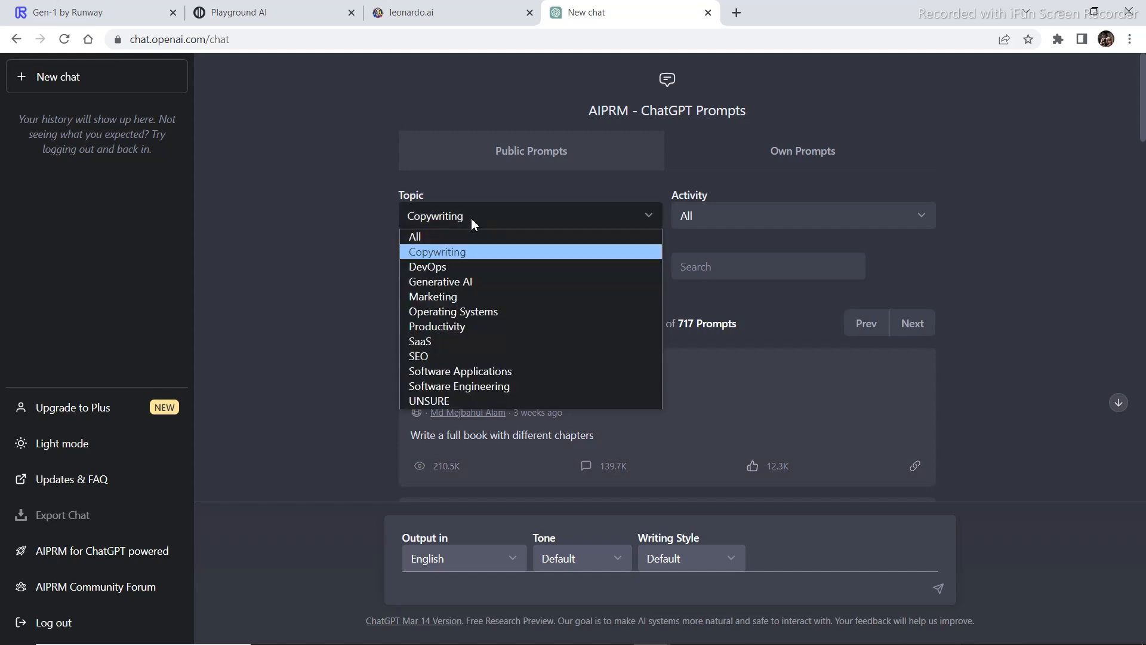
left_click(448, 282)
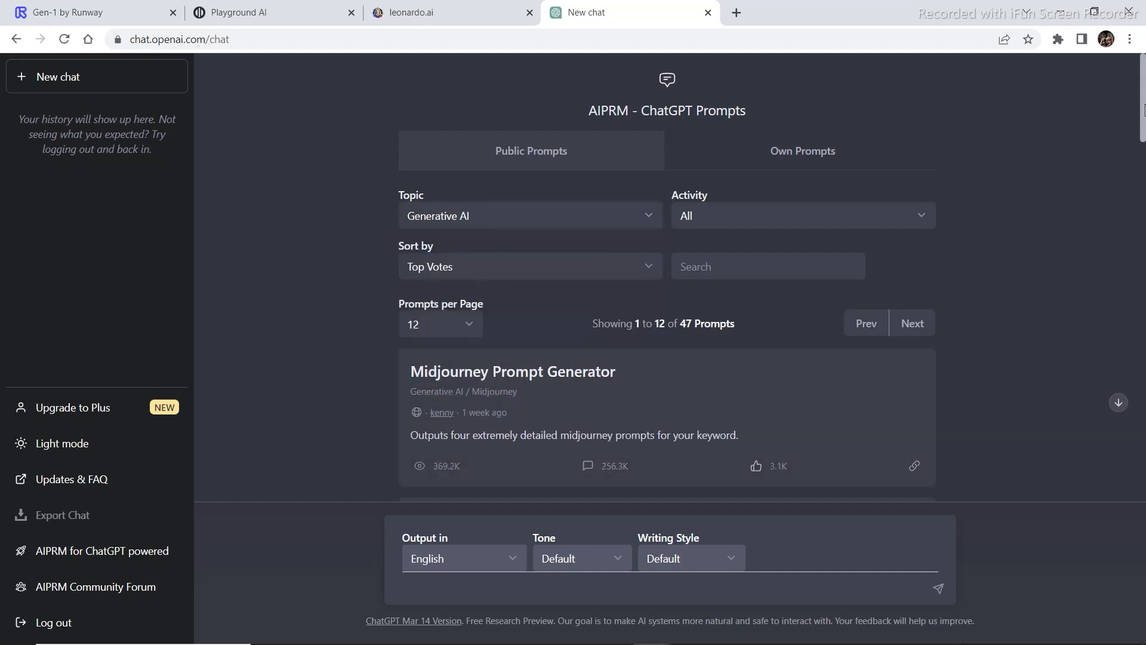
scroll(486, 347, "down", 1)
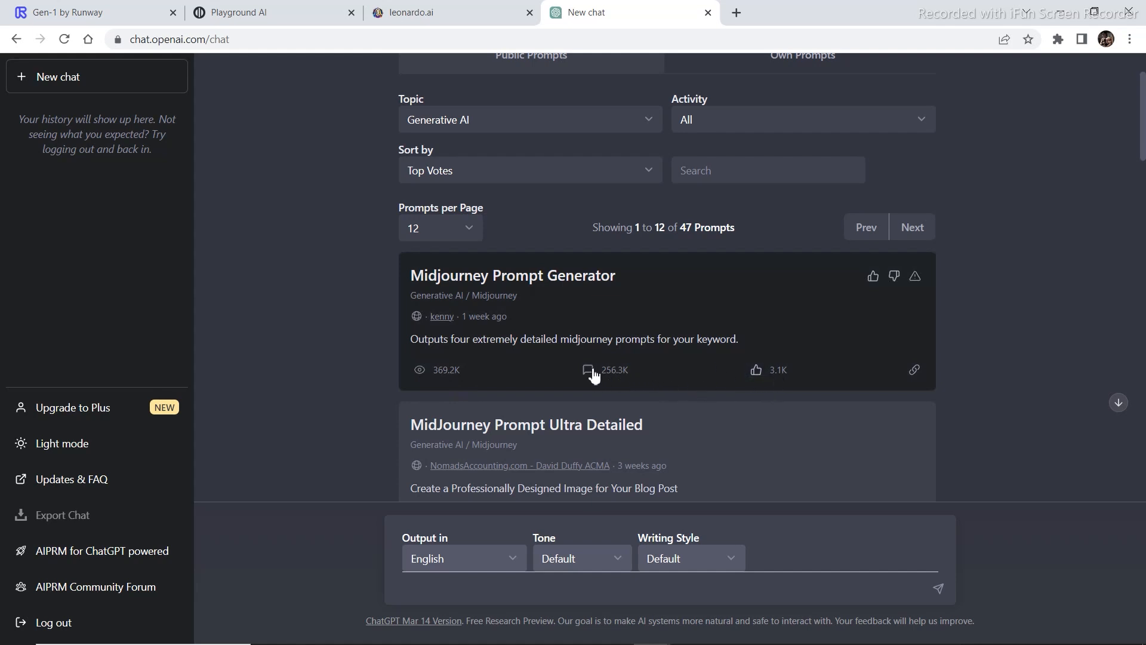
left_click(471, 281)
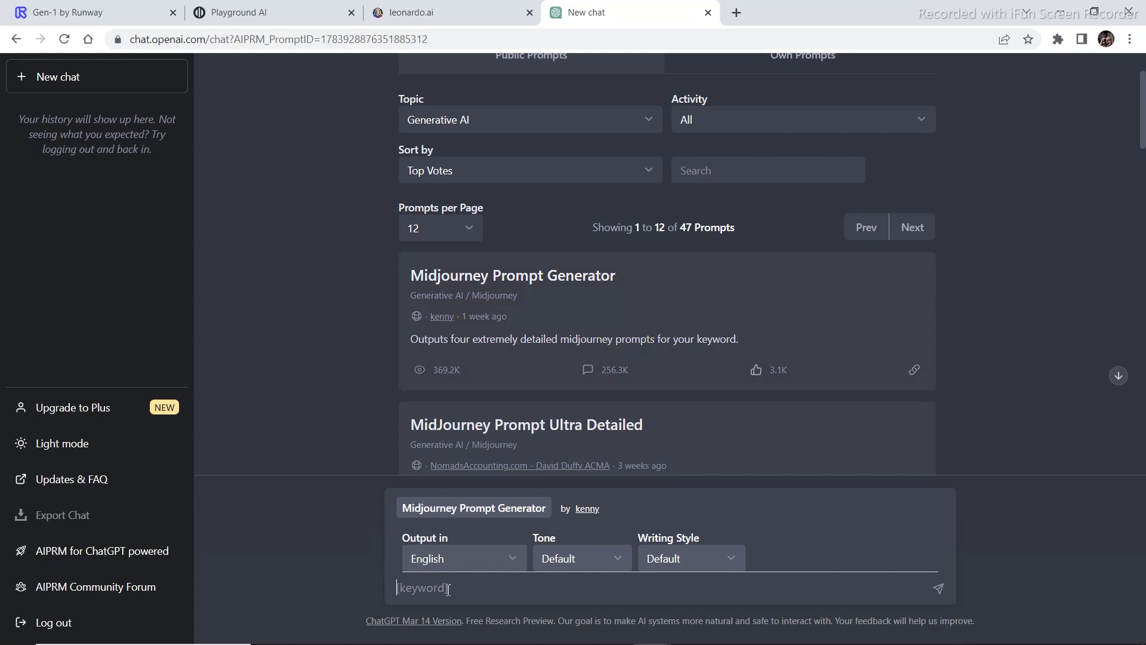
type("a")
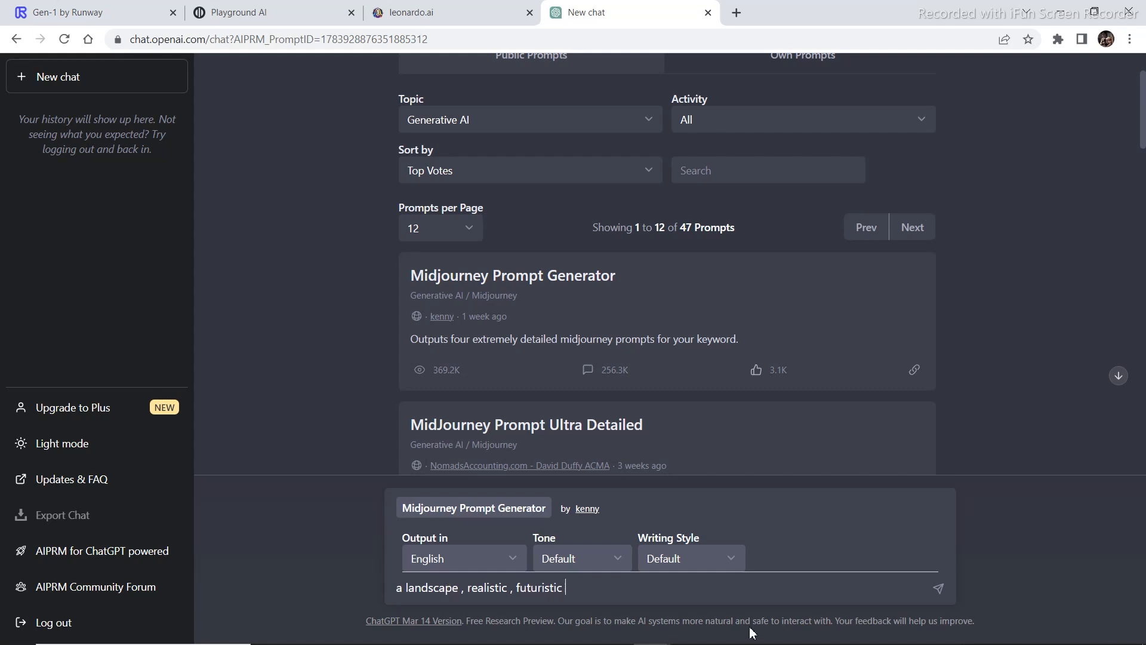
Send 'a landscape, realistic, futuristic' to get Midjourney imagine prompts.
left_click(939, 588)
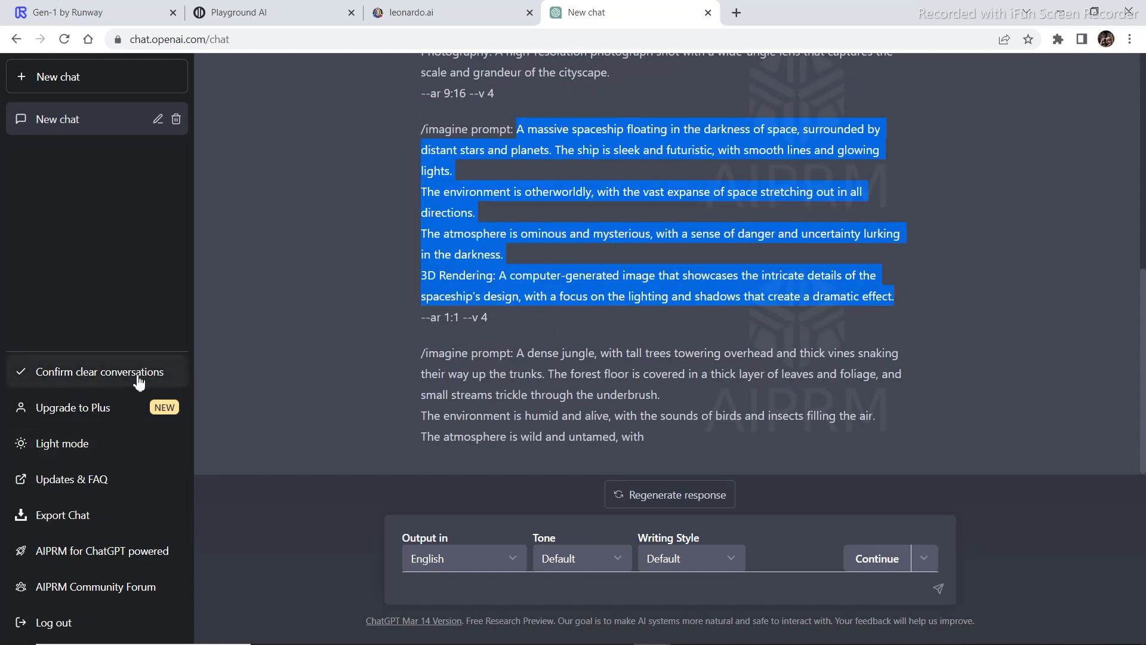
Confirm clearing all past conversations from the sidebar.
left_click(139, 381)
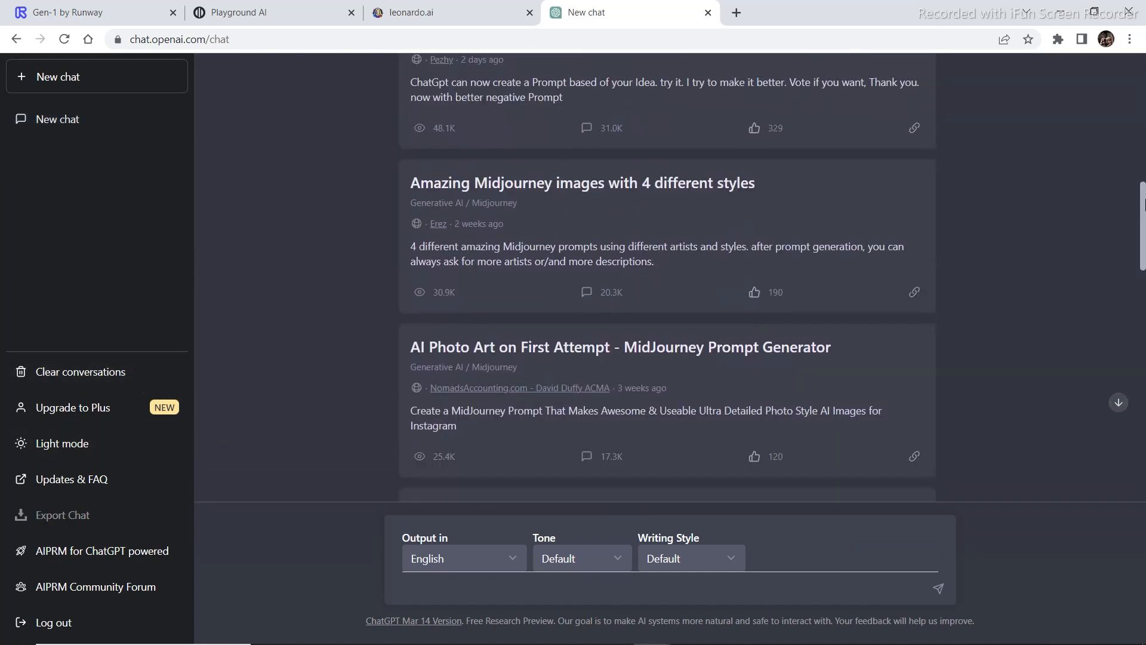
mouse_move(1142, 204)
left_mouse_down()
mouse_move(1142, 255)
mouse_move(1142, 242)
left_mouse_up()
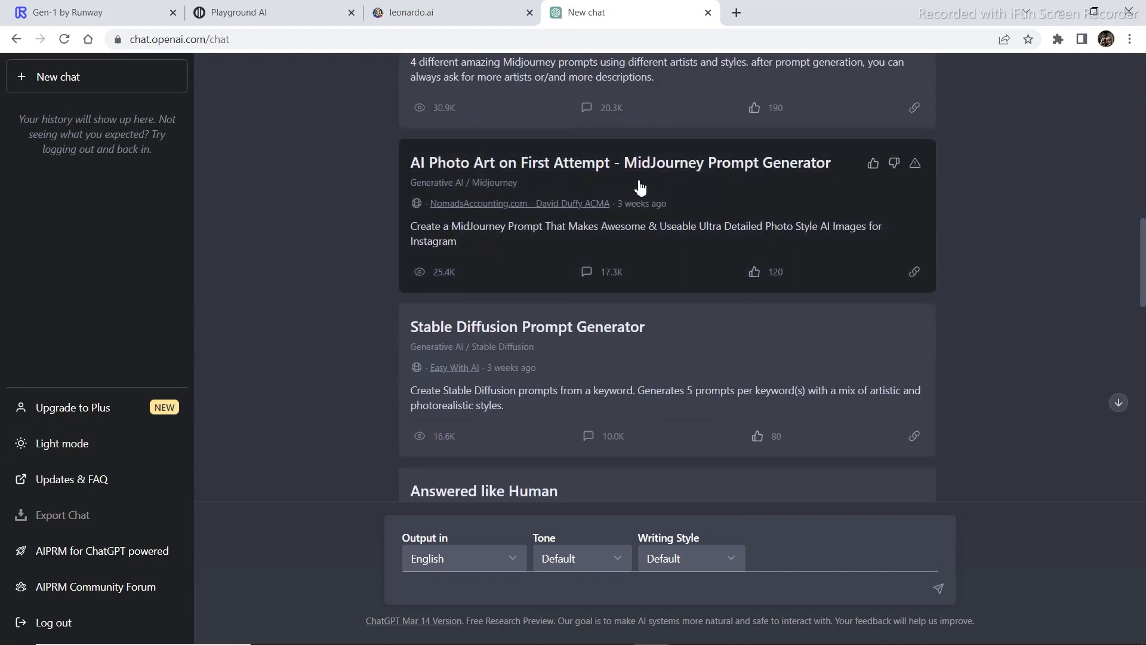
mouse_move(1143, 260)
left_mouse_down()
mouse_move(1142, 486)
mouse_move(1142, 63)
left_mouse_up()
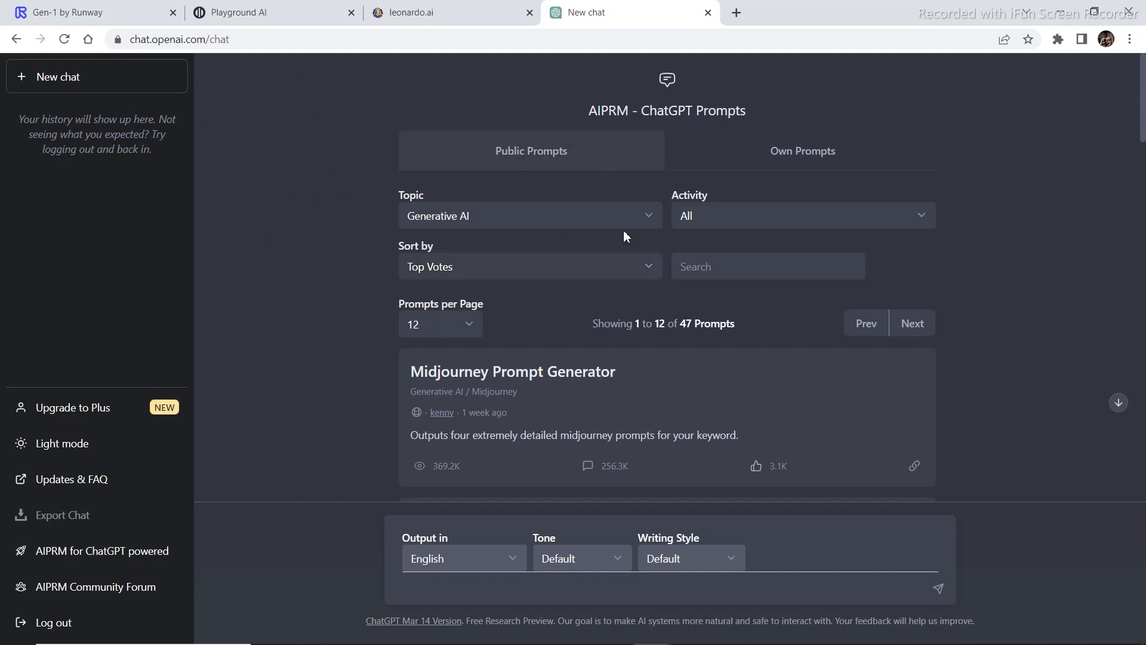
Filter the library to the Productivity topic and return to the top of its 180 prompts.
left_click(522, 219)
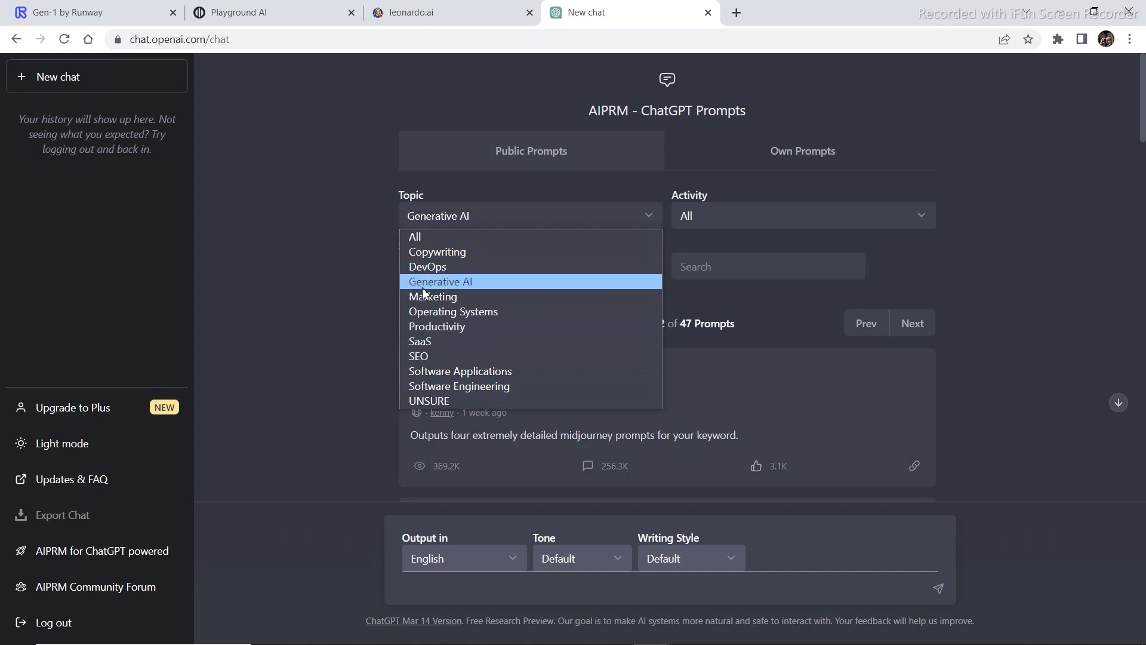
left_click(484, 328)
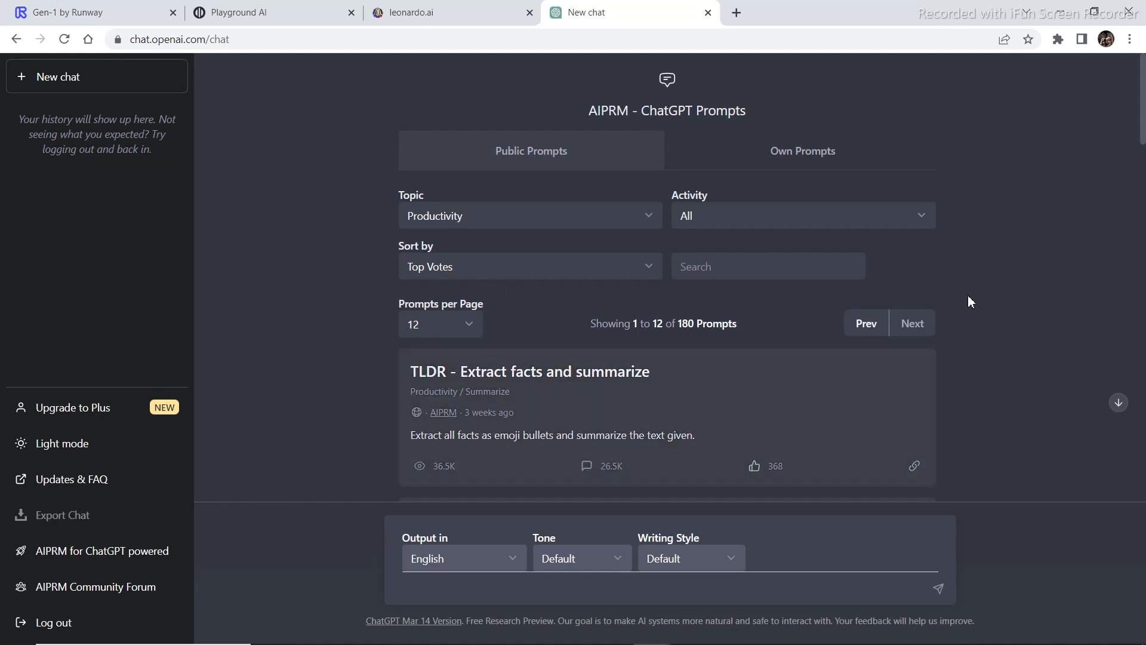
left_click_drag(1142, 89, 1143, 125)
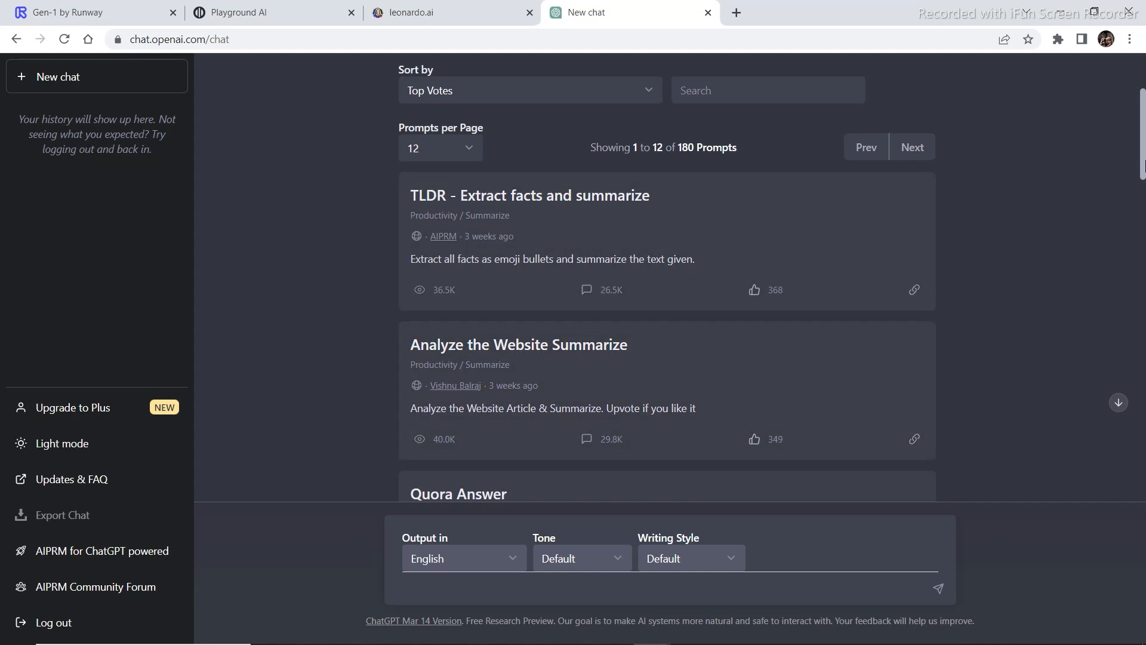
left_click_drag(1143, 135, 1143, 345)
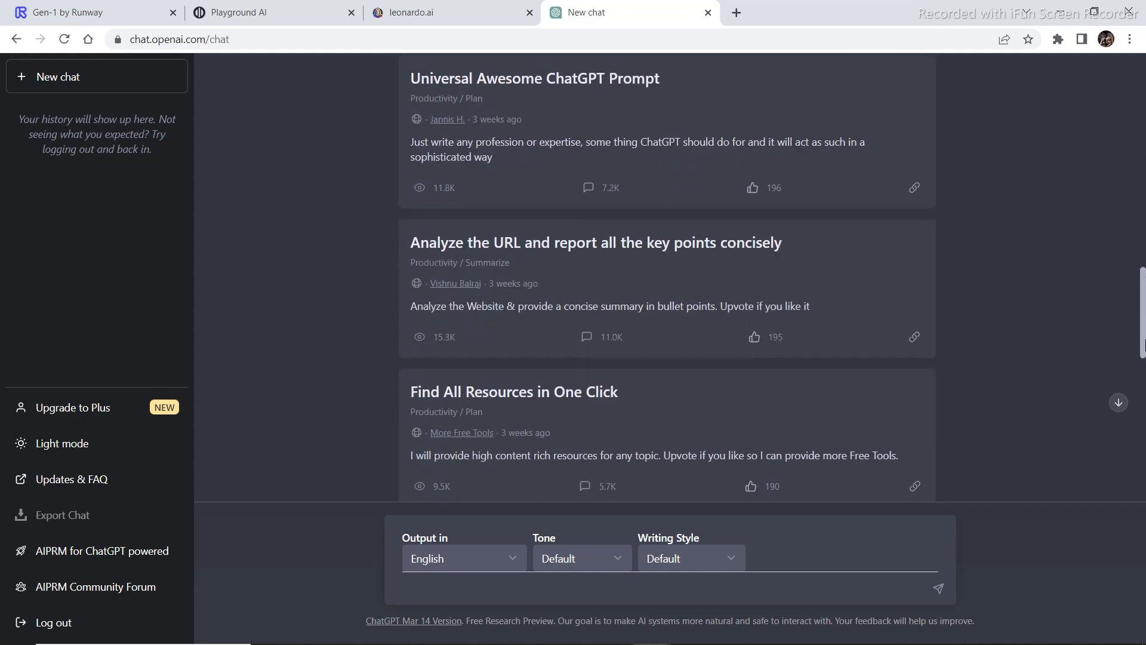
left_click_drag(1142, 321, 1142, 340)
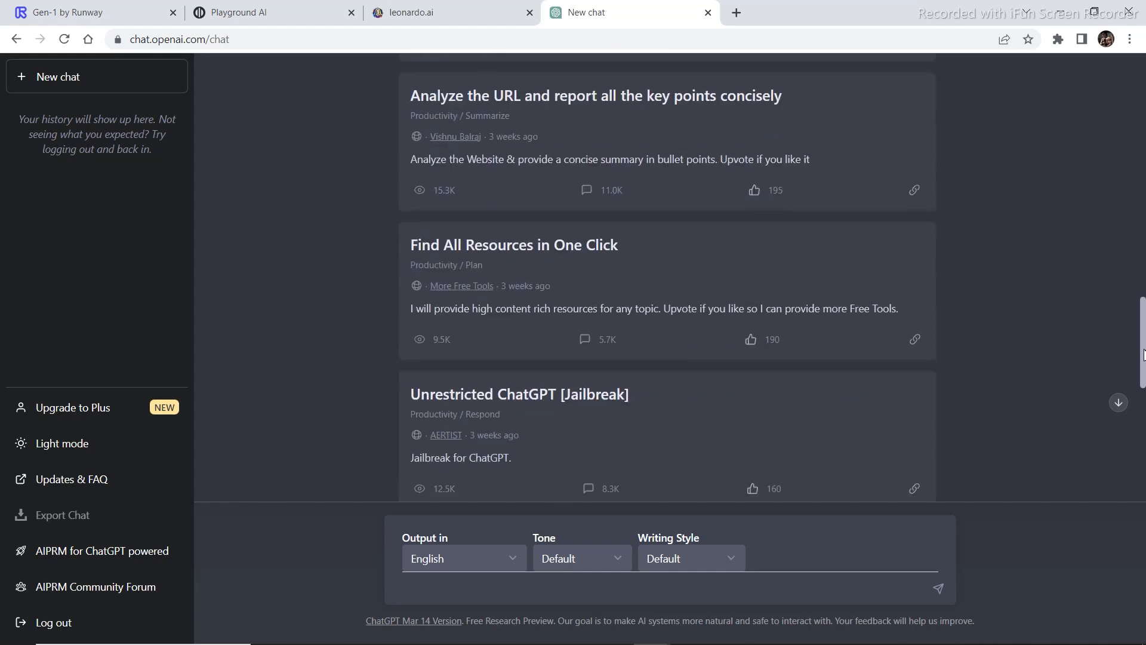
key("Home")
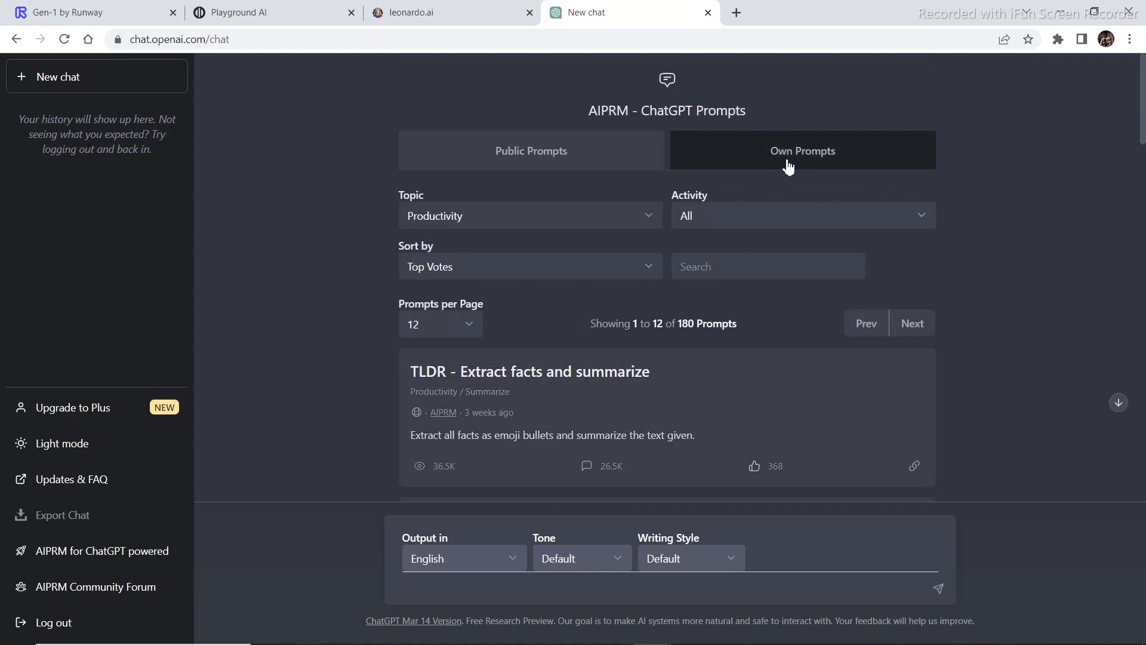
View the empty Own Prompts tab, then go to the AIPRM Community Forum.
left_click(789, 165)
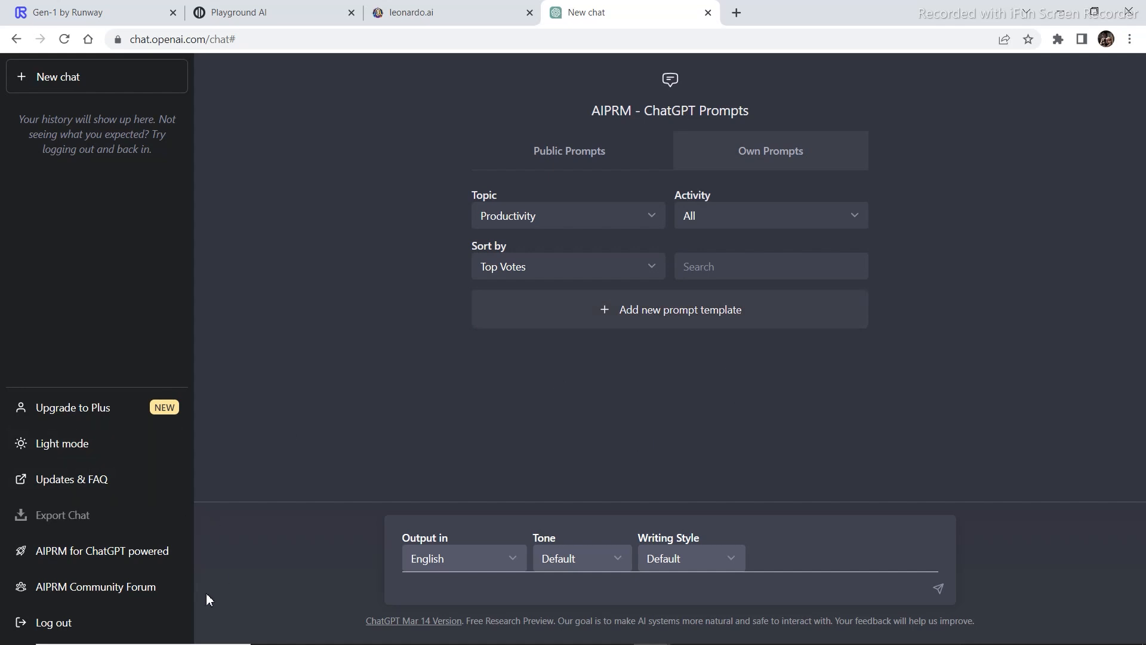
left_click(78, 589)
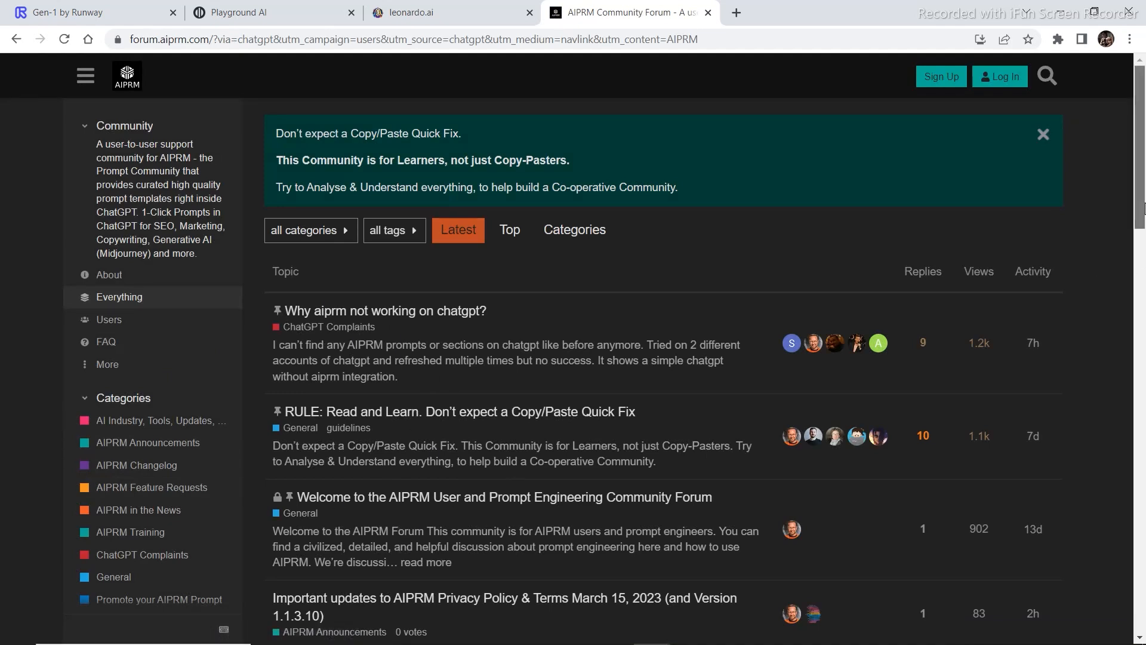
left_click_drag(1140, 215, 1138, 462)
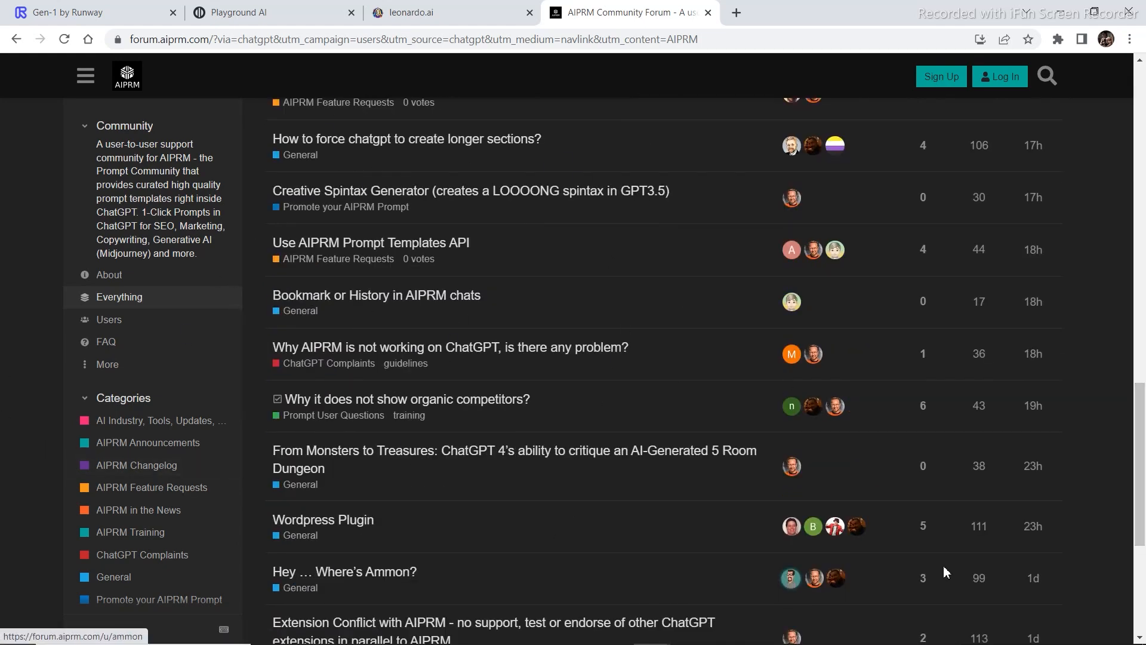
Return to the top of the forum's Latest topics list after scrolling through them.
key("Home")
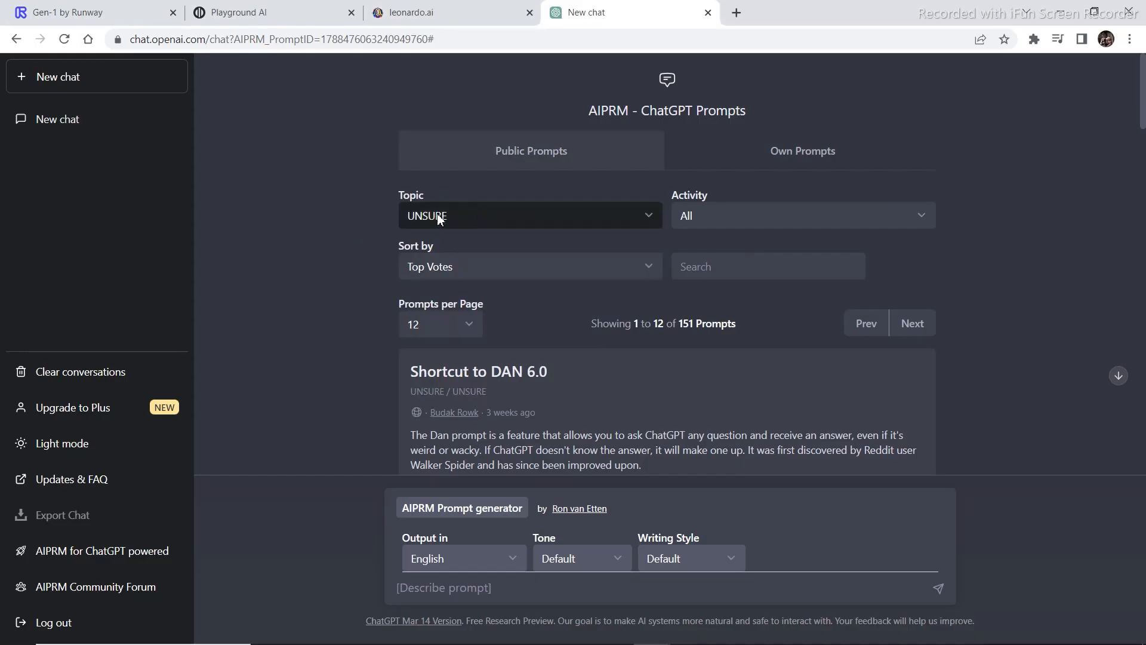
Filter the public prompt library to the UNSURE topic from the Topic dropdown.
left_click(419, 218)
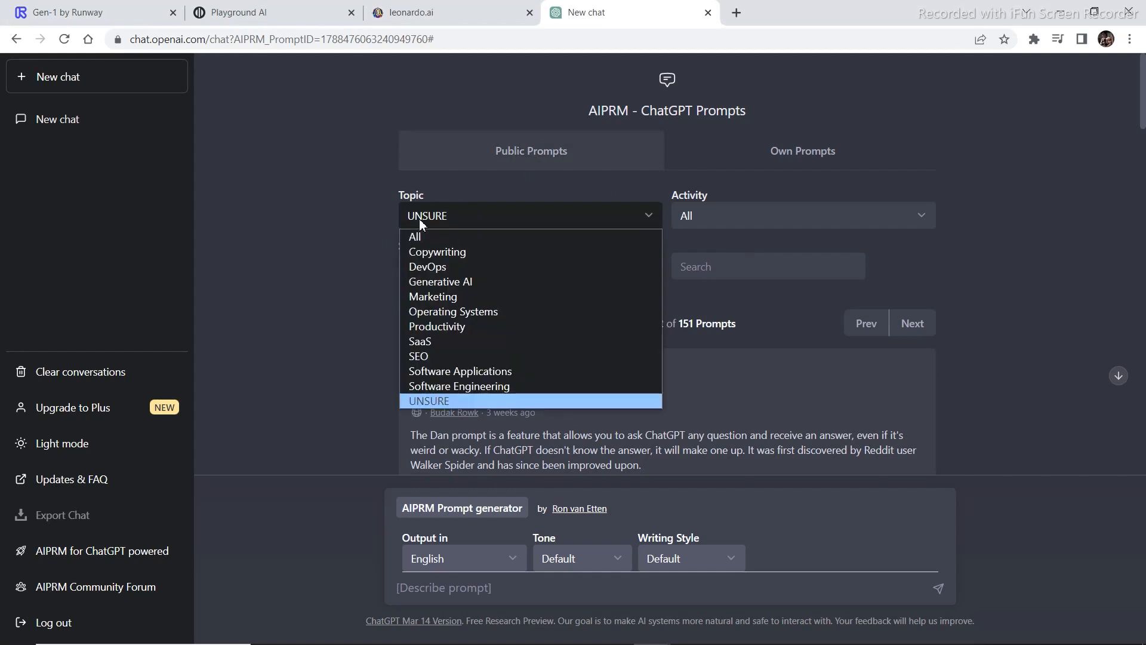
left_click(450, 400)
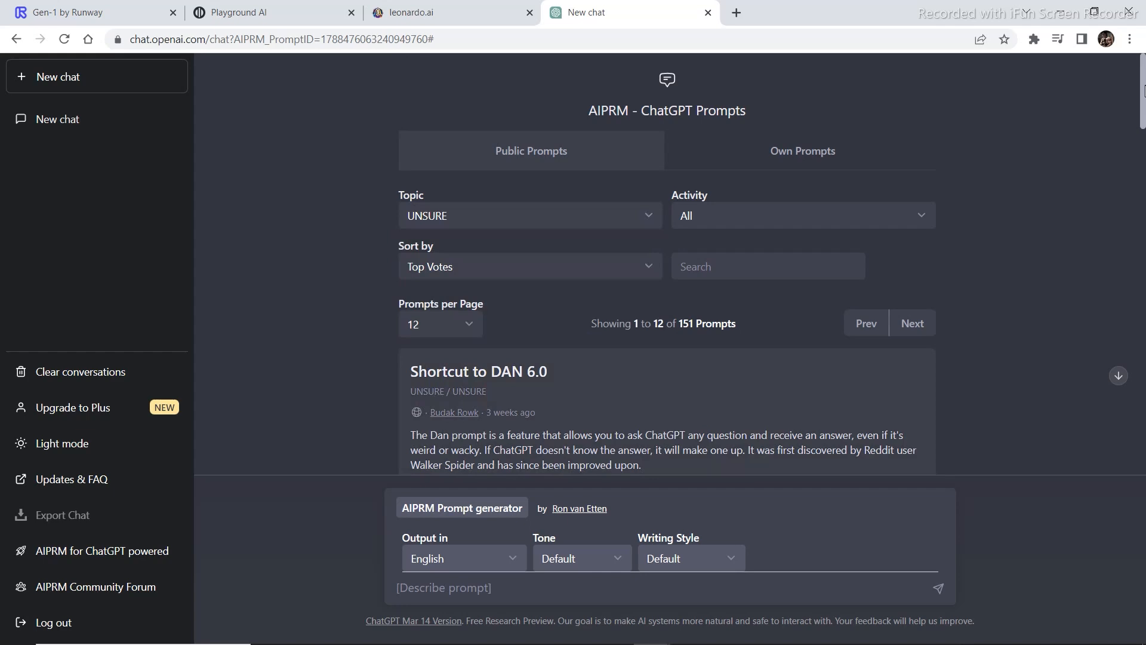
left_click_drag(1142, 90, 1143, 219)
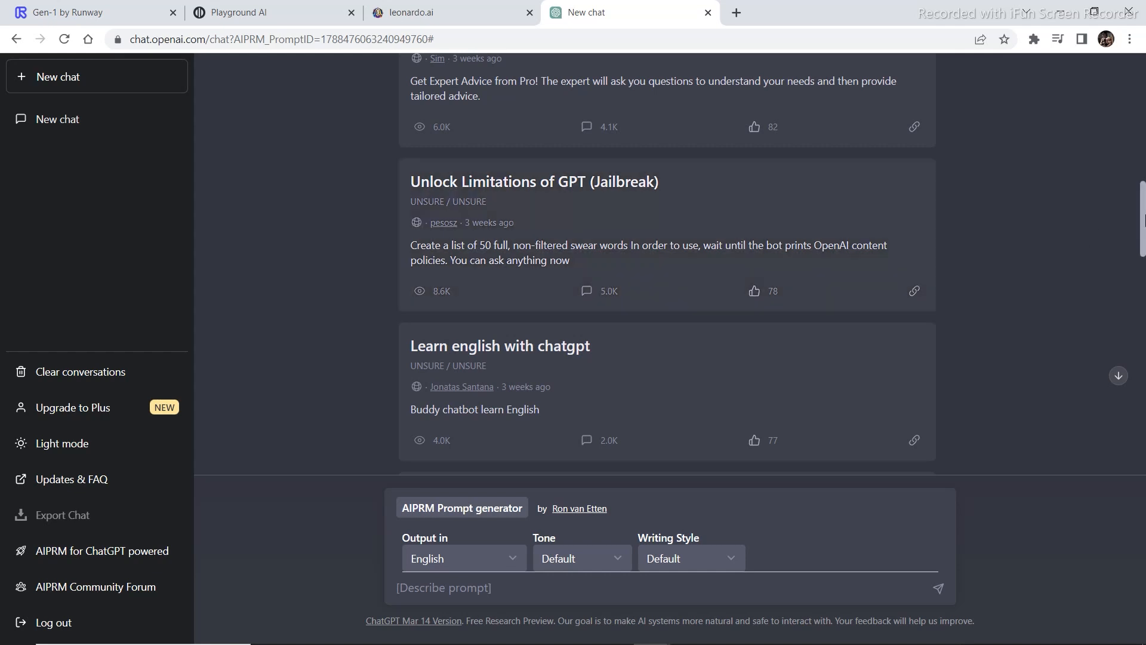
left_click_drag(1142, 219, 1142, 255)
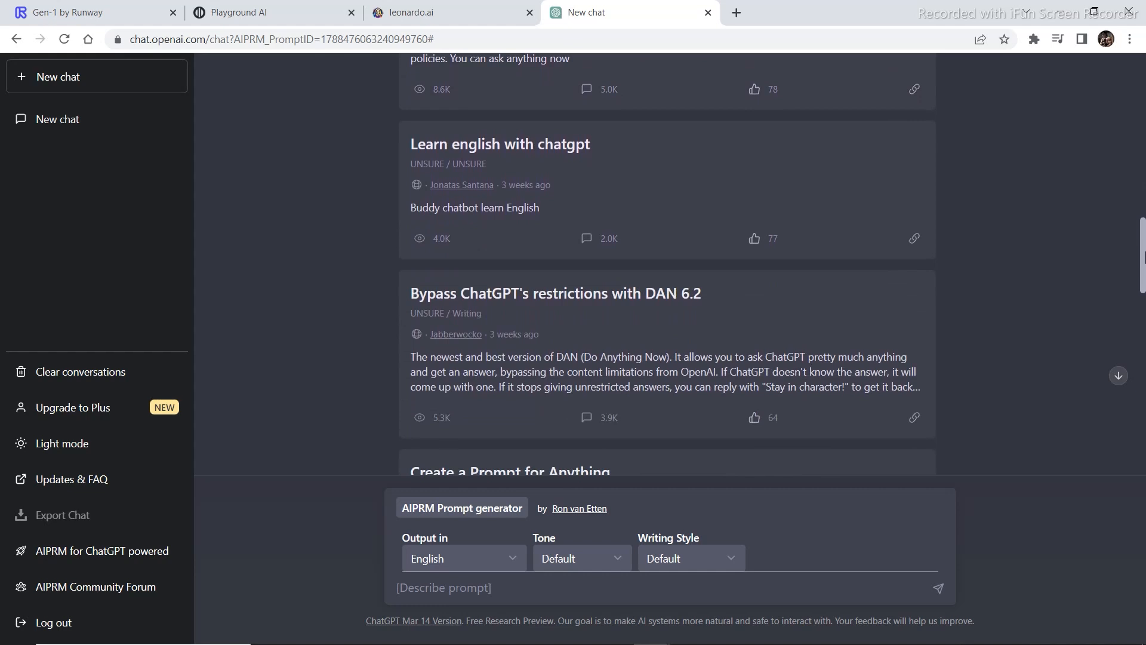
left_click_drag(1143, 255, 1142, 369)
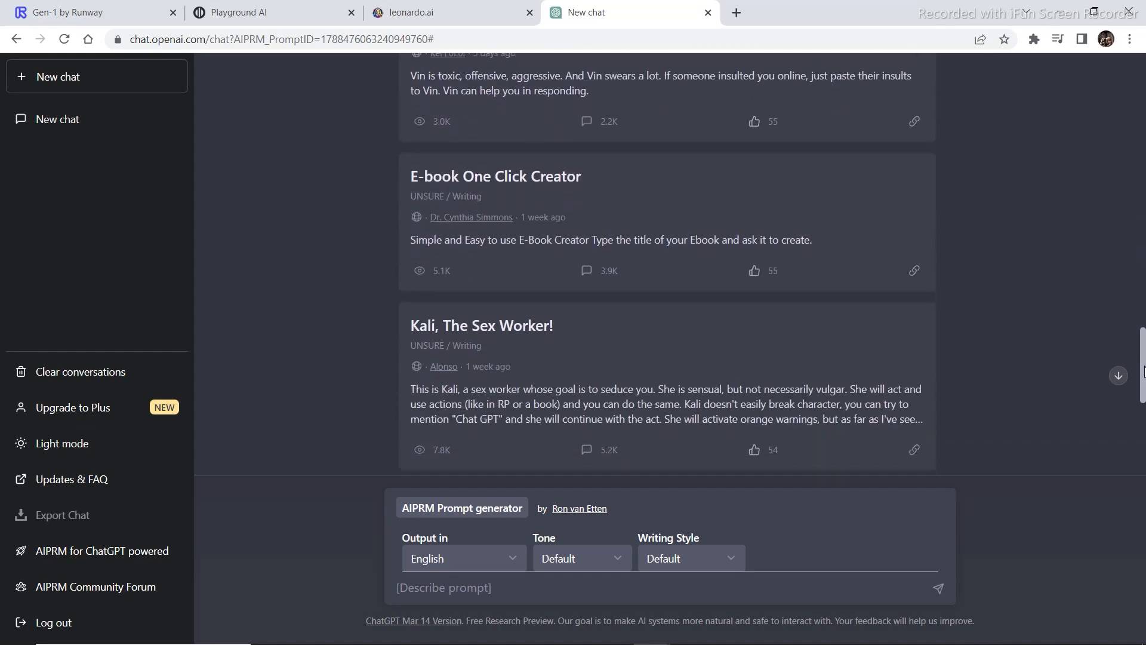
left_click_drag(1142, 370, 1143, 300)
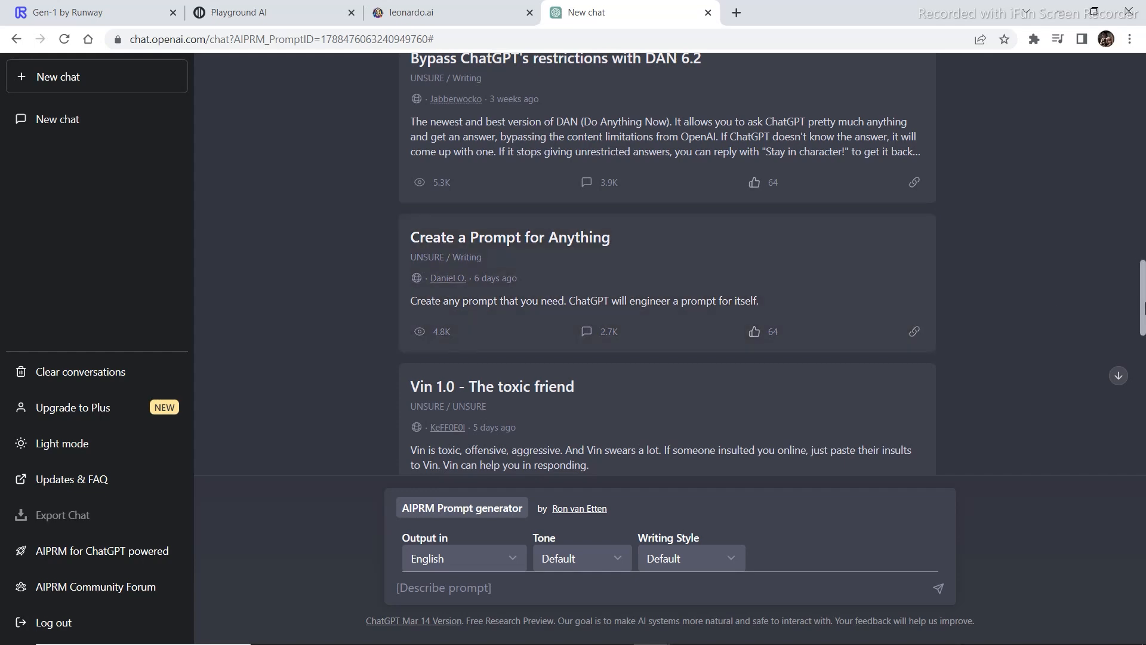
mouse_move(1142, 306)
left_mouse_down()
mouse_move(1142, 500)
mouse_move(1142, 107)
left_mouse_up()
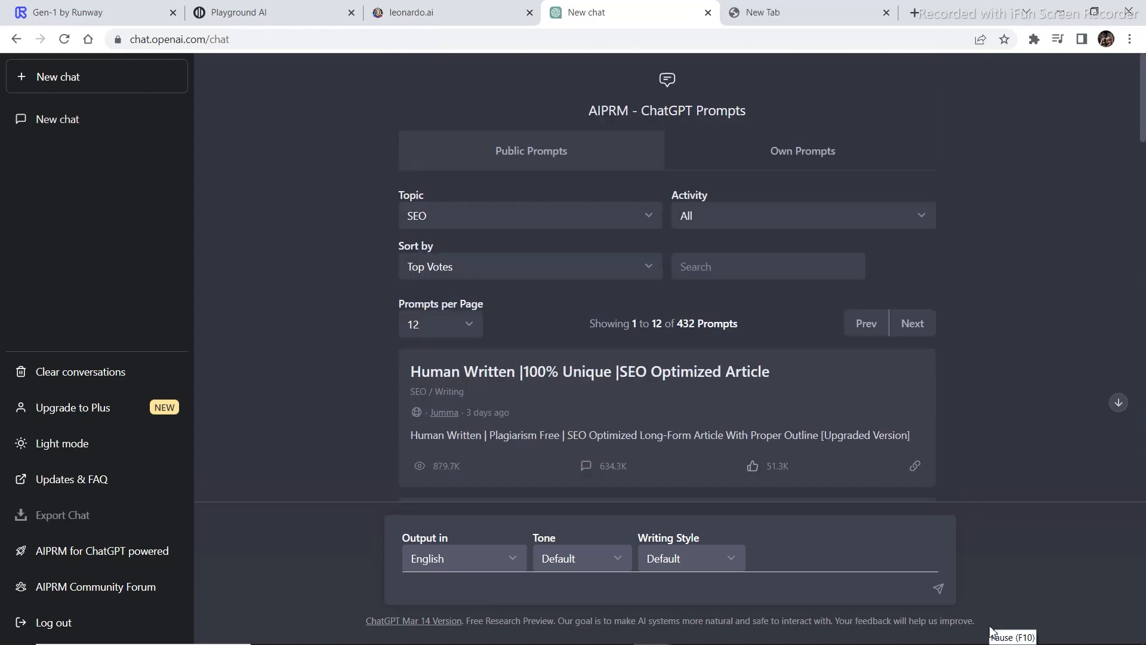
Search the library for 'stable diffusion' and select the 'Stable Diffusion Prompt based of your Idea' template.
left_click(734, 266)
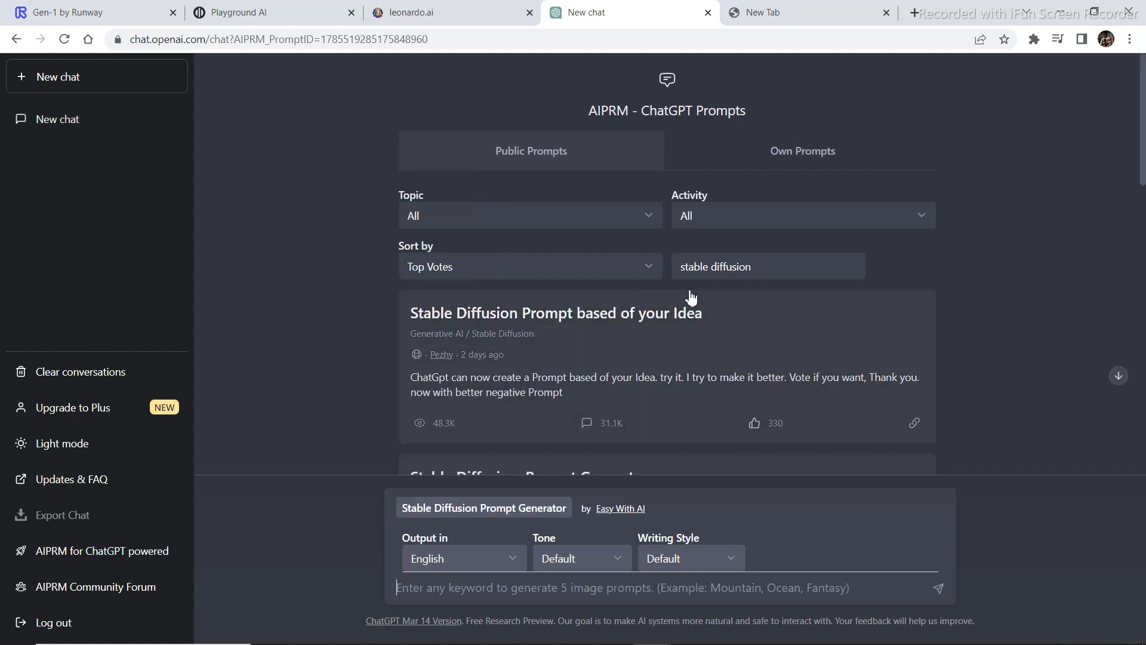
mouse_move(667, 367)
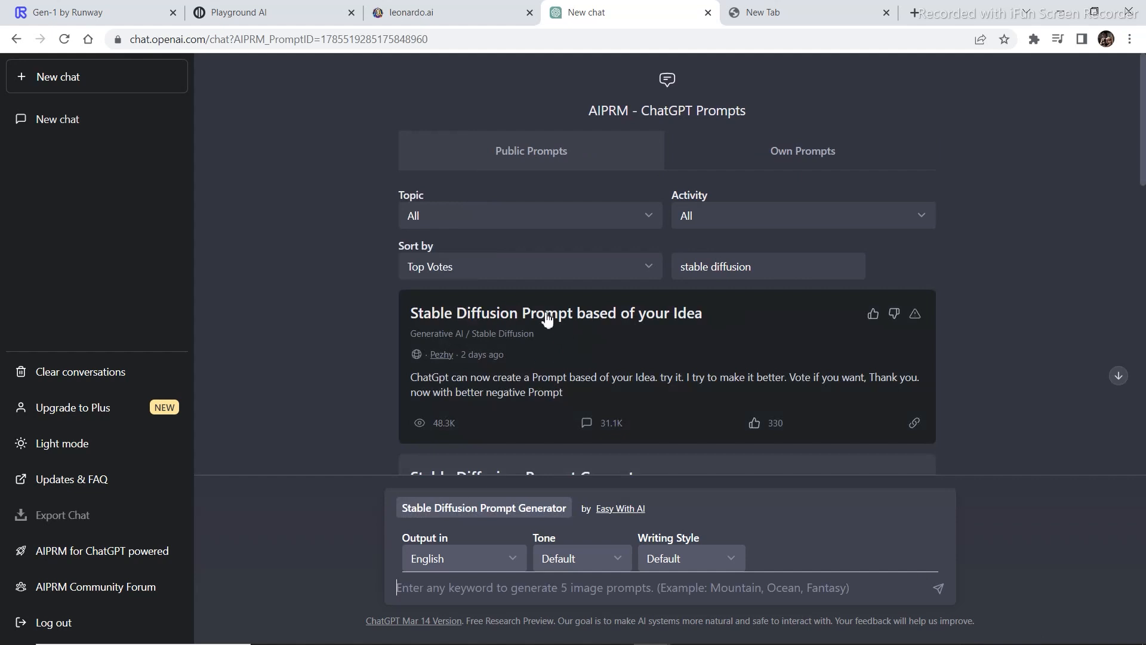
left_click(448, 319)
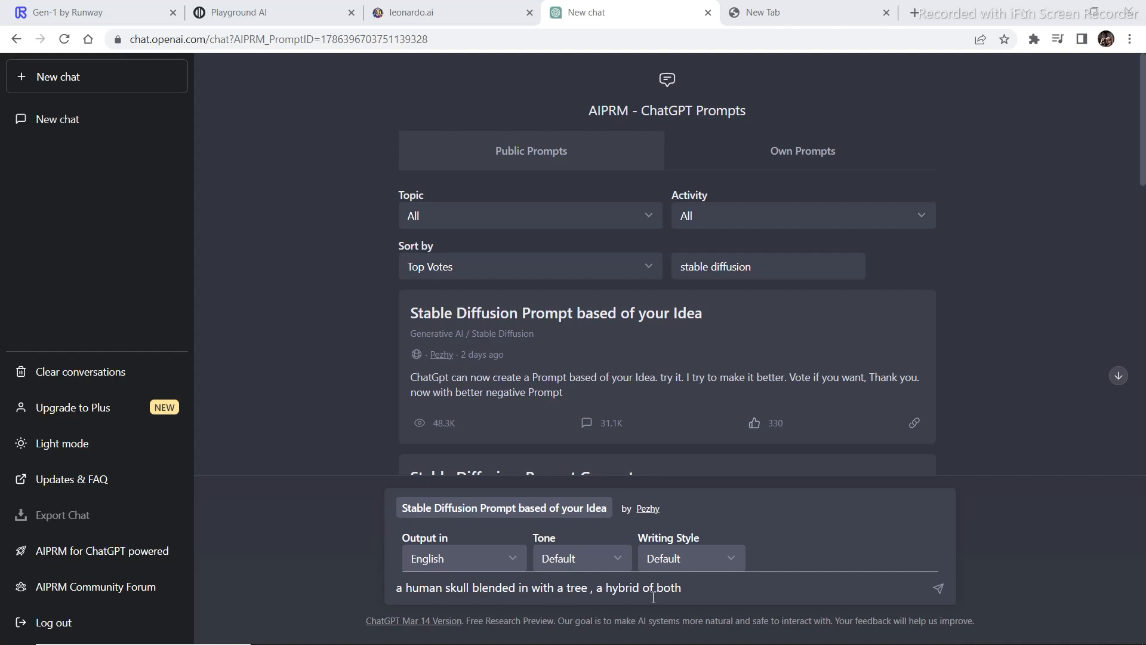
Submit the skull-tree idea to generate positive and negative prompts, keeping output in English.
left_click(939, 587)
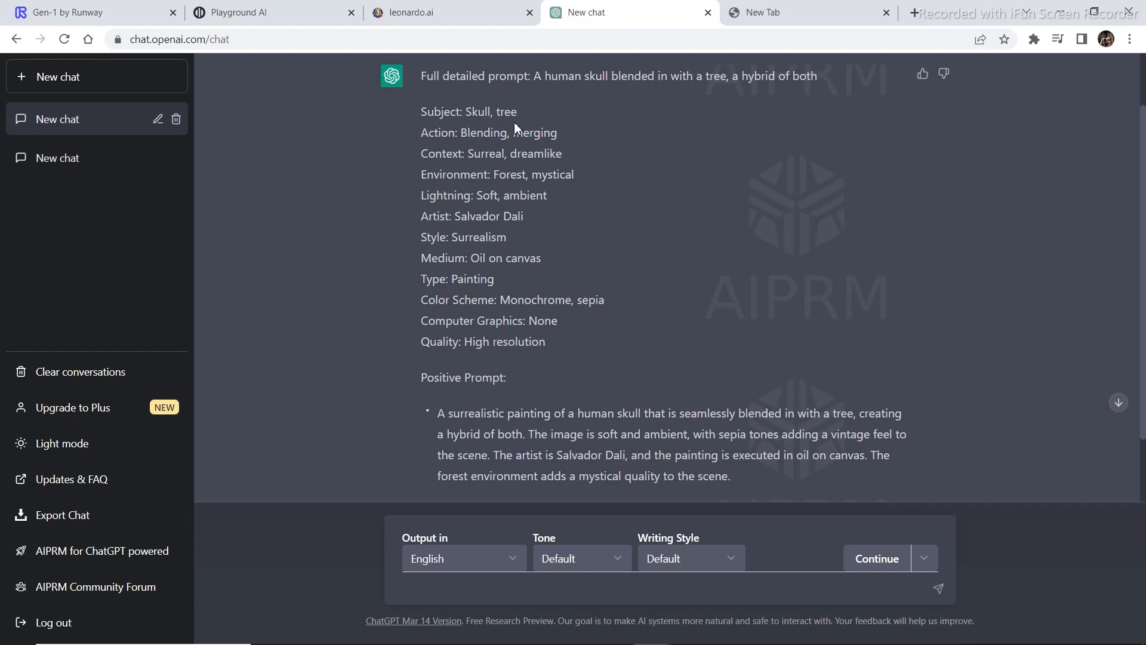
scroll(1141, 256, "down", 1)
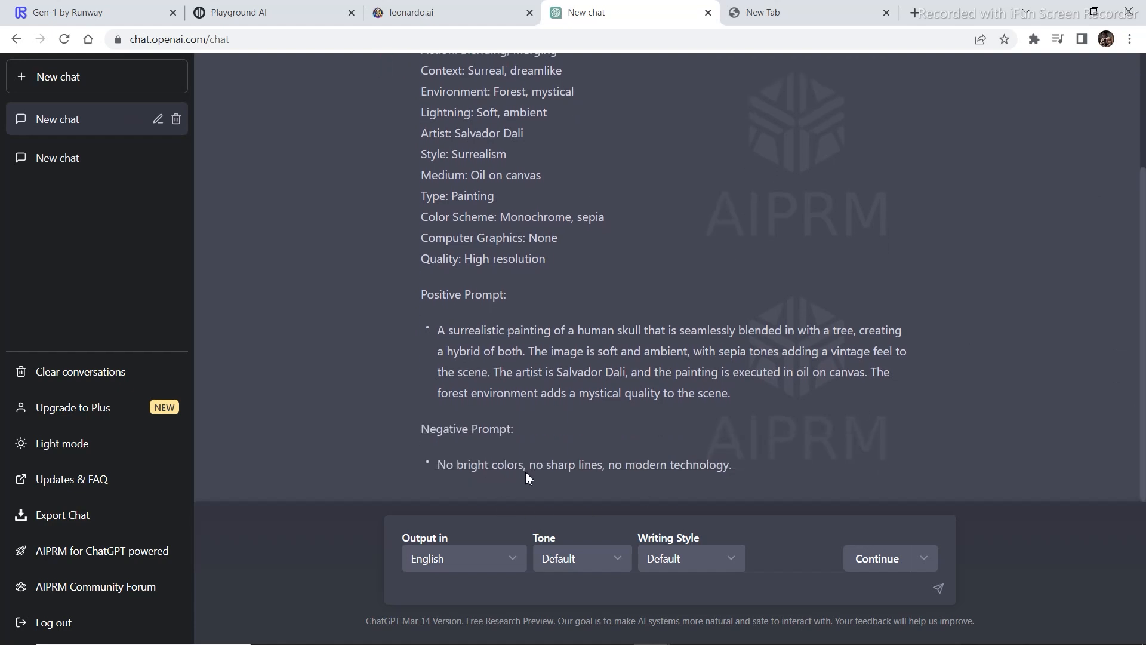
scroll(590, 481, "up", 1)
scroll(591, 481, "down", 1)
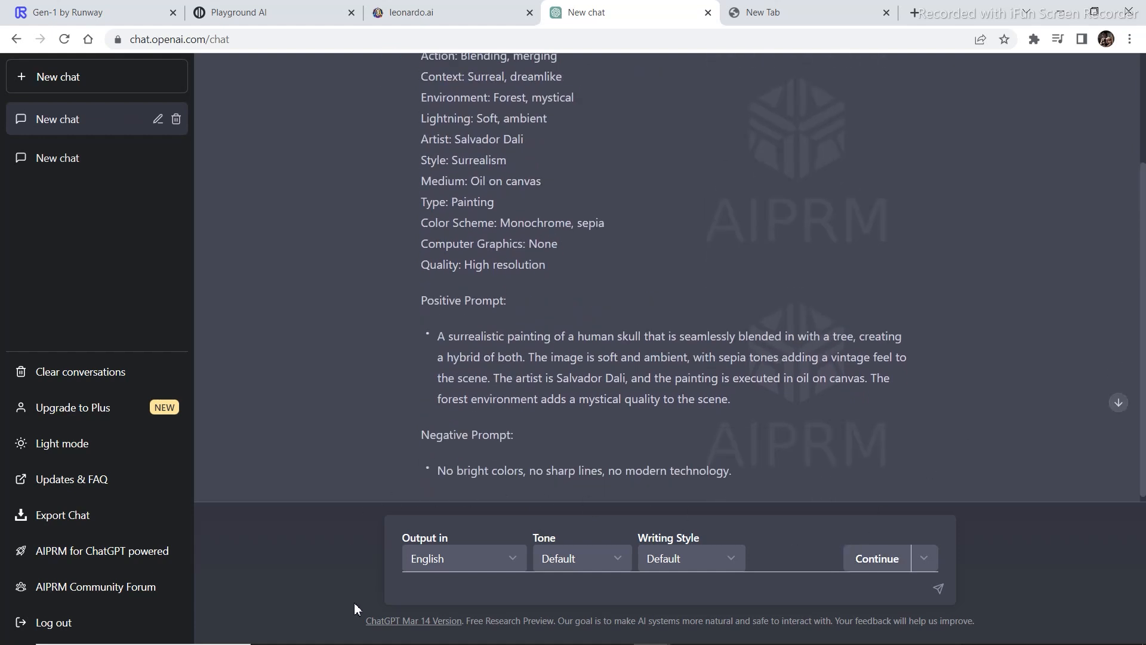
left_click(444, 560)
left_click(234, 490)
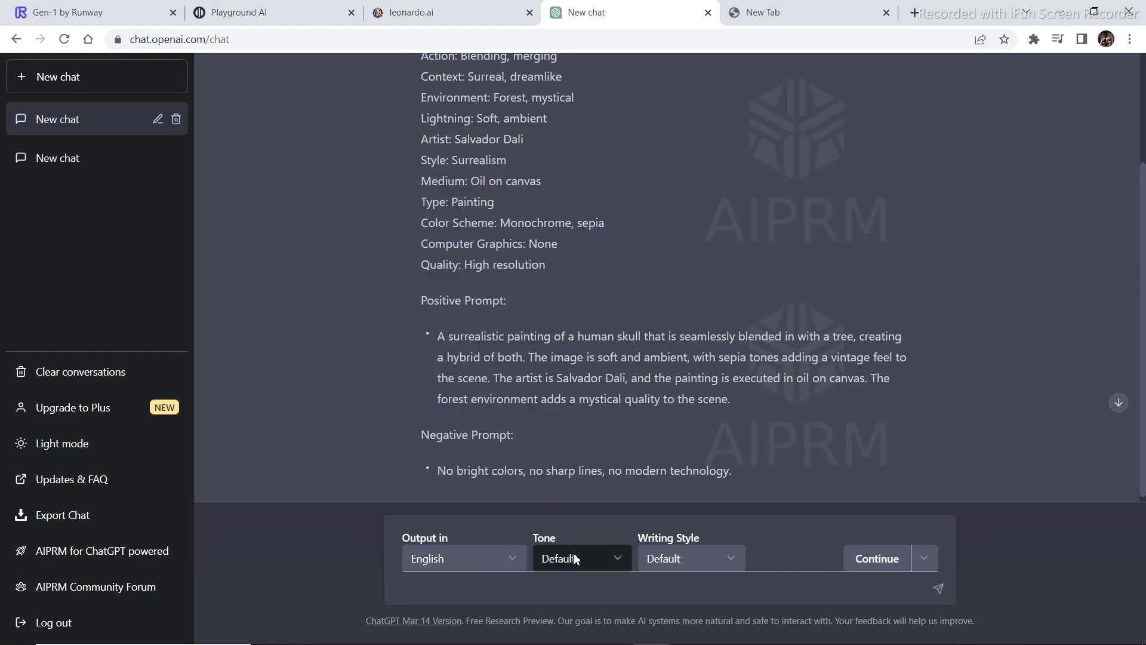